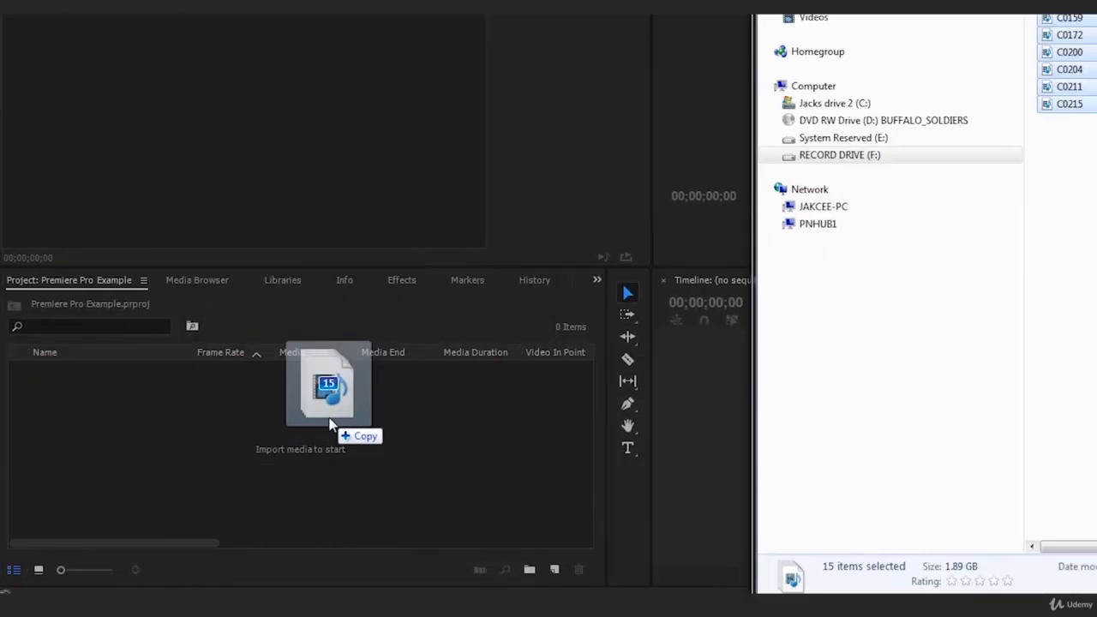
Switch to File Explorer and open the MINI EXERCISE 1 folder in TQ9 > EXAMPLE on RECORD DRIVE (F:).
drag(314, 420, 302, 422)
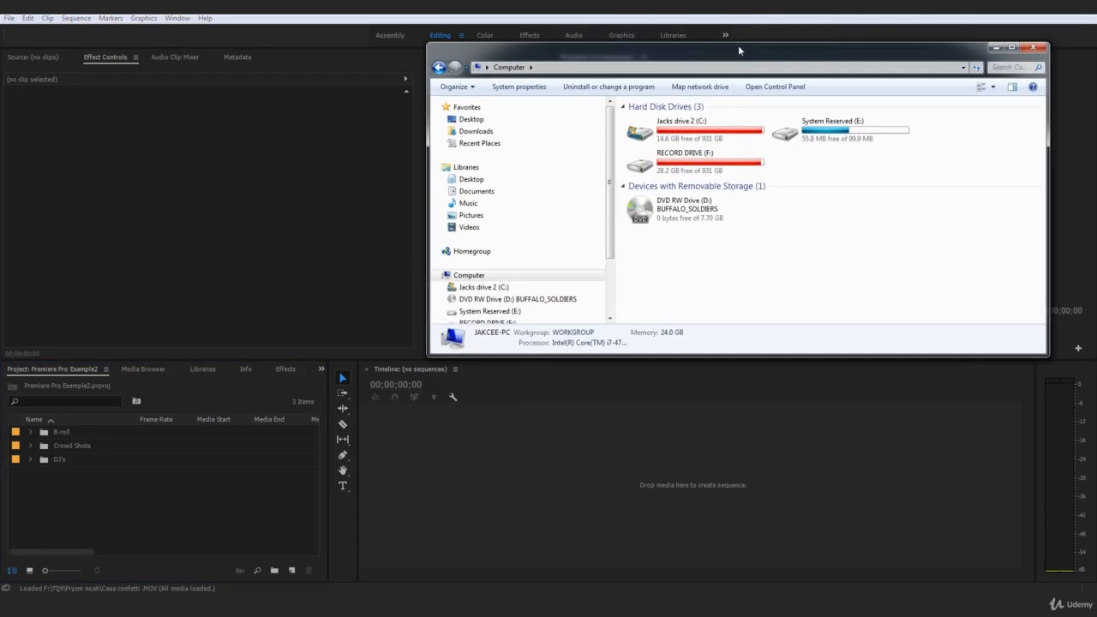
drag(738, 45, 522, 59)
double_click(522, 59)
click(110, 276)
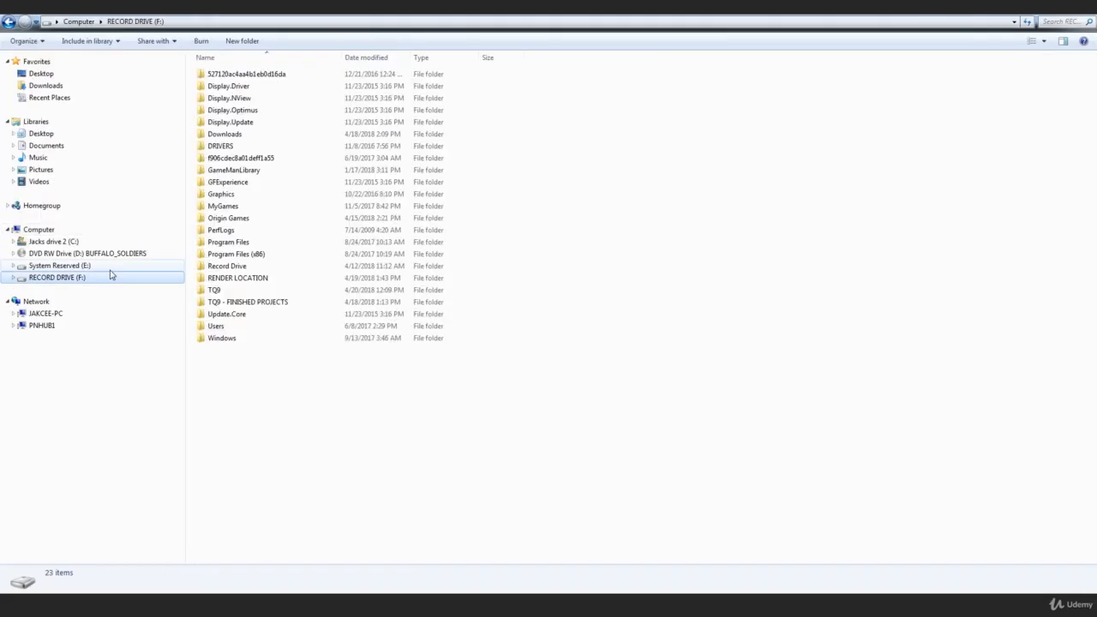
click(247, 268)
double_click(219, 290)
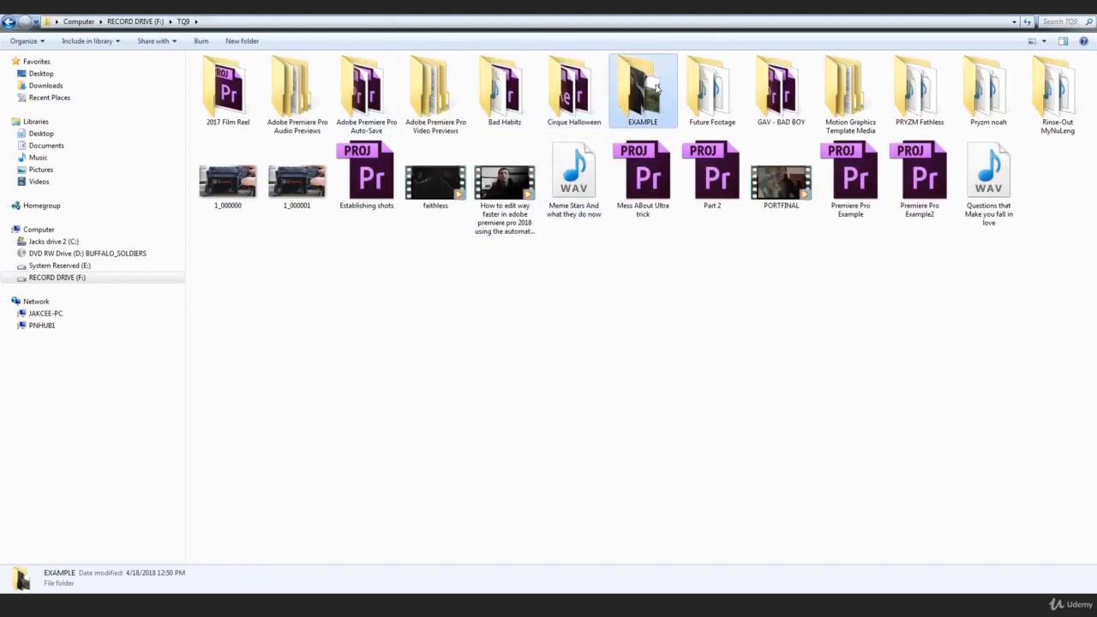
double_click(645, 88)
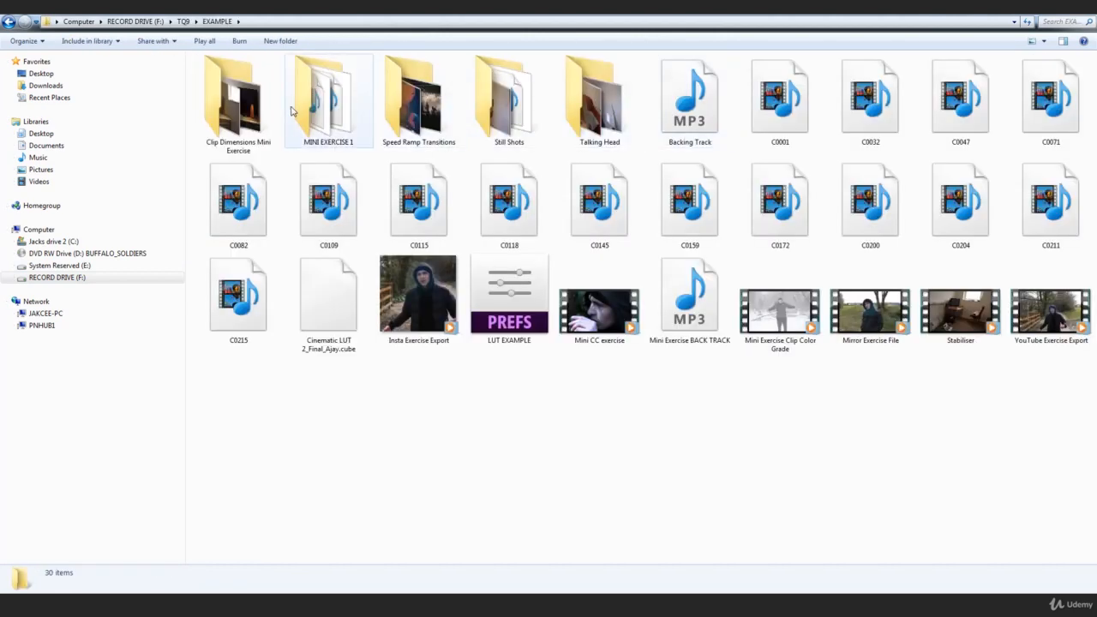
double_click(319, 101)
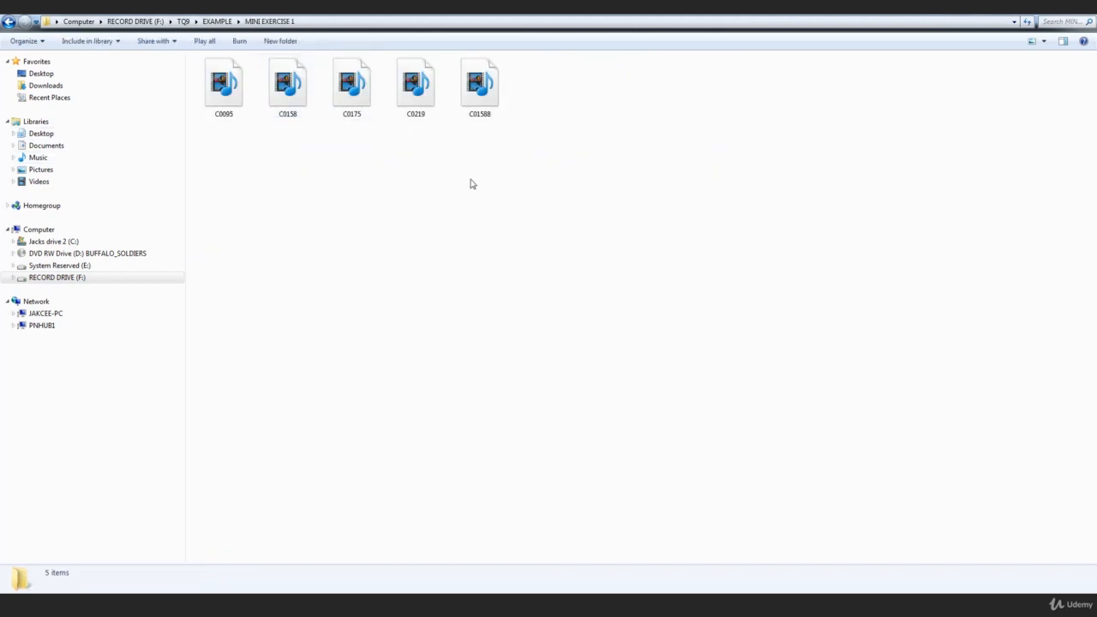
Import all five clips from the MINI EXERCISE 1 folder into the Premiere Pro Example2 project.
drag(408, 155, 201, 84)
drag(400, 10, 735, 47)
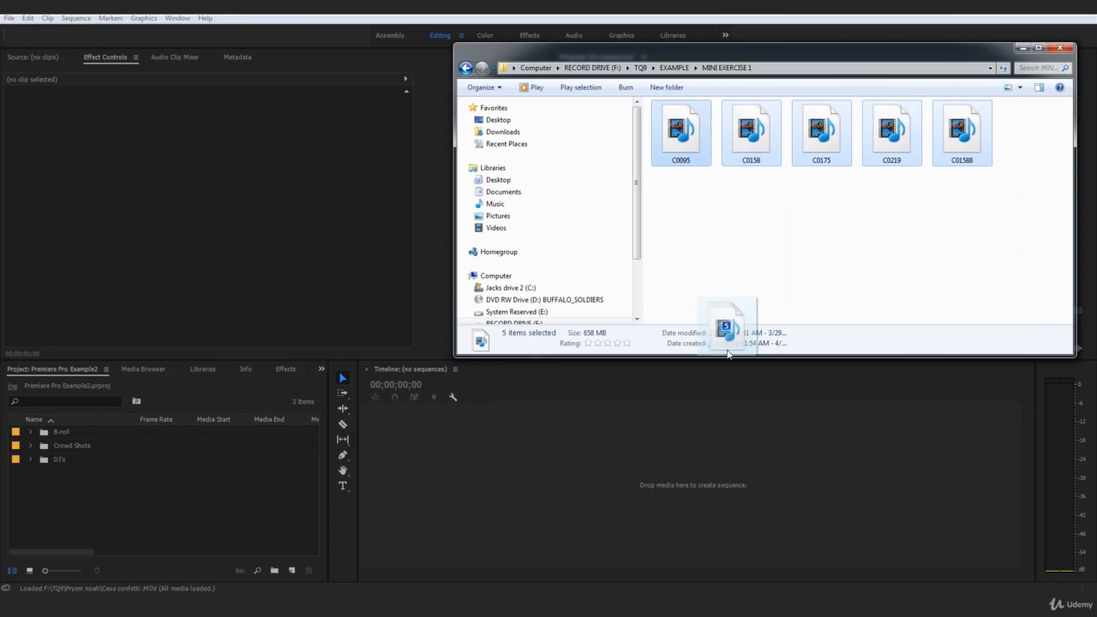
drag(708, 177, 182, 508)
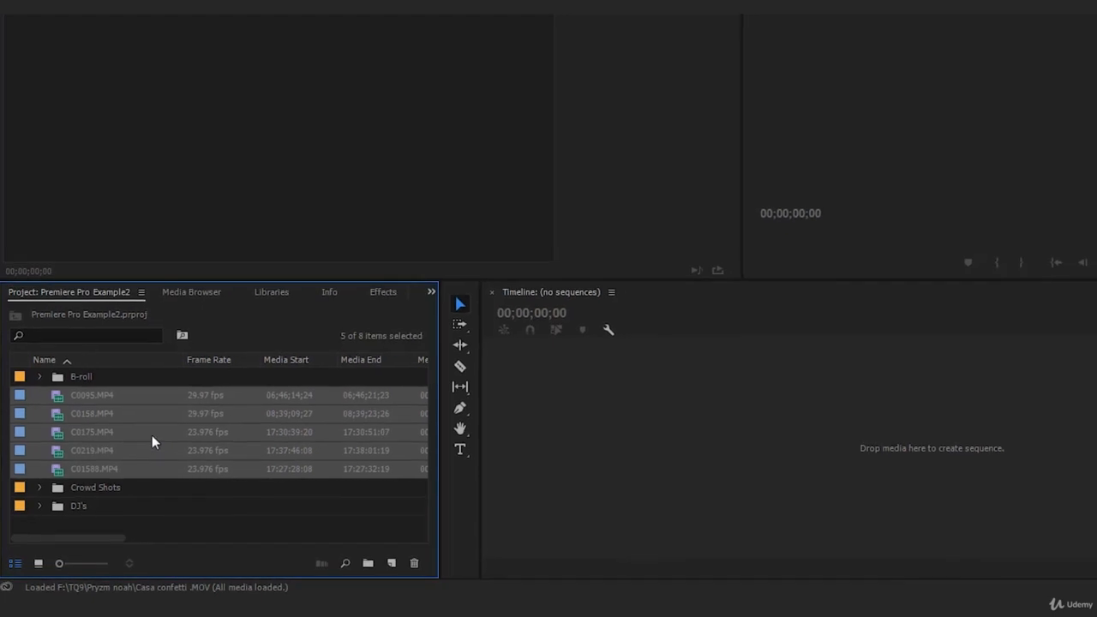
Open C0095.MP4 in the Source monitor and scrub through it to identify its content.
click(96, 404)
double_click(52, 425)
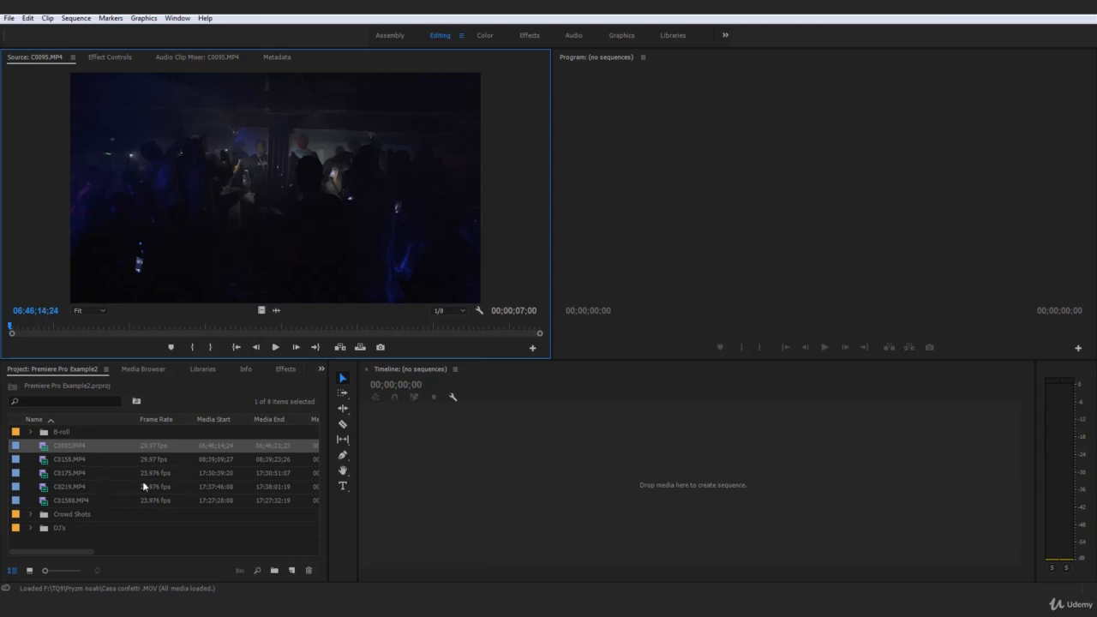
click(56, 432)
click(76, 517)
click(75, 527)
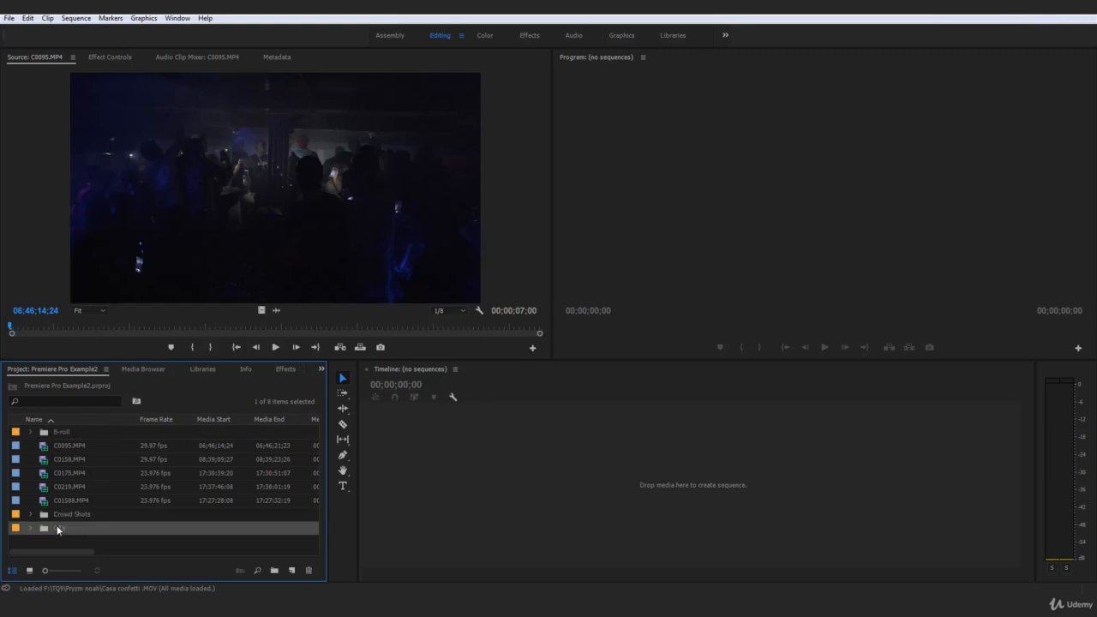
click(63, 442)
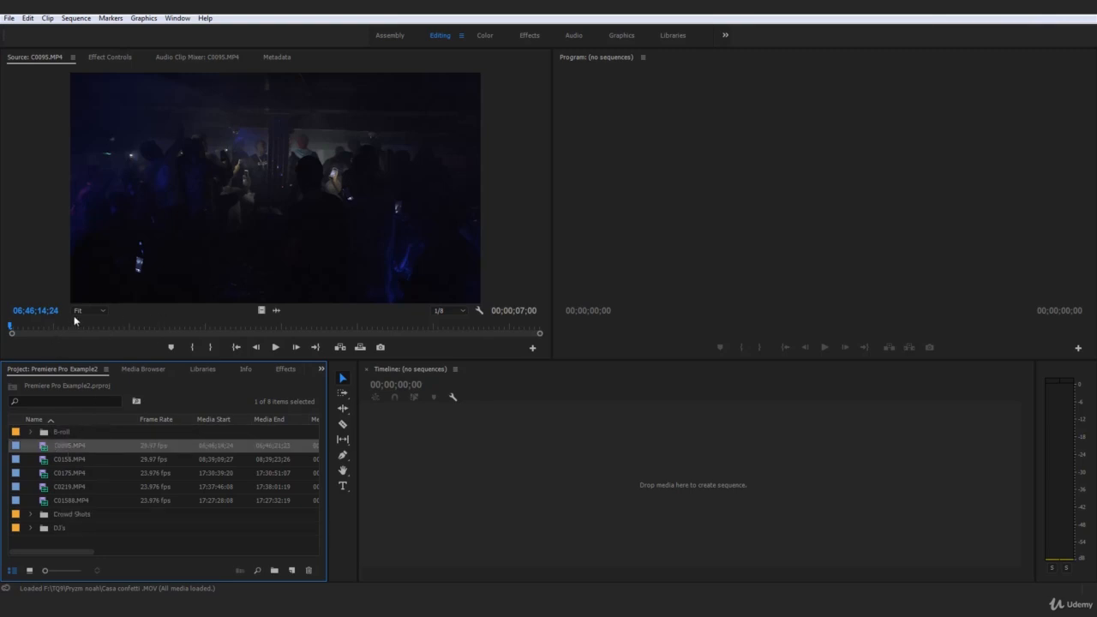
drag(11, 326, 173, 392)
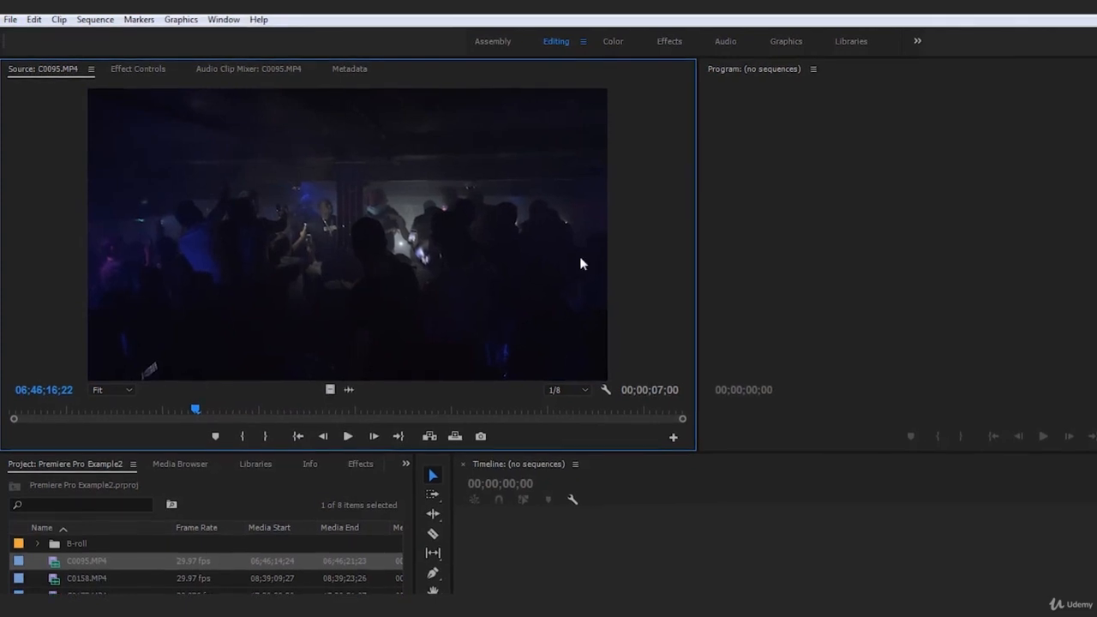
drag(198, 416, 531, 447)
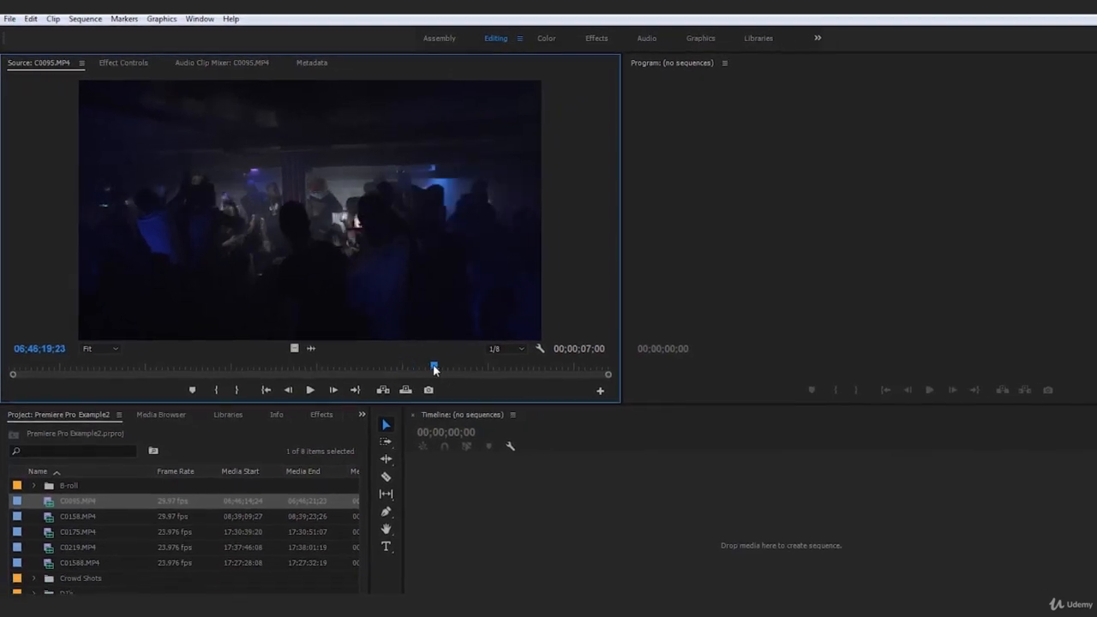
drag(434, 368, 474, 370)
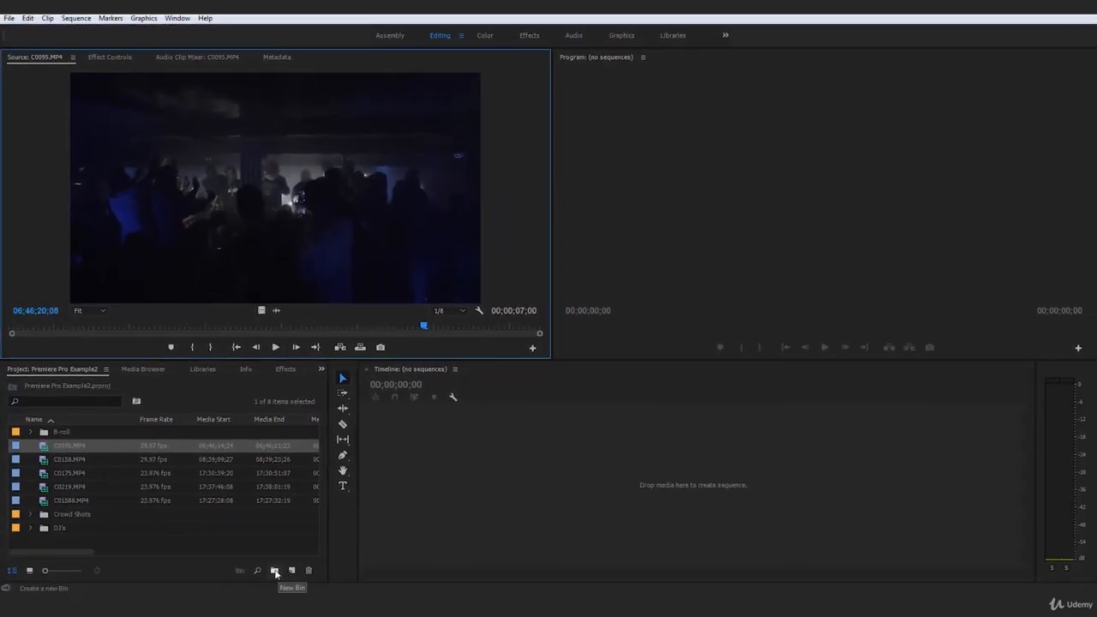
Create a new bin named Crowd and move C0095.MP4 into it, checking the bin's contents.
click(275, 571)
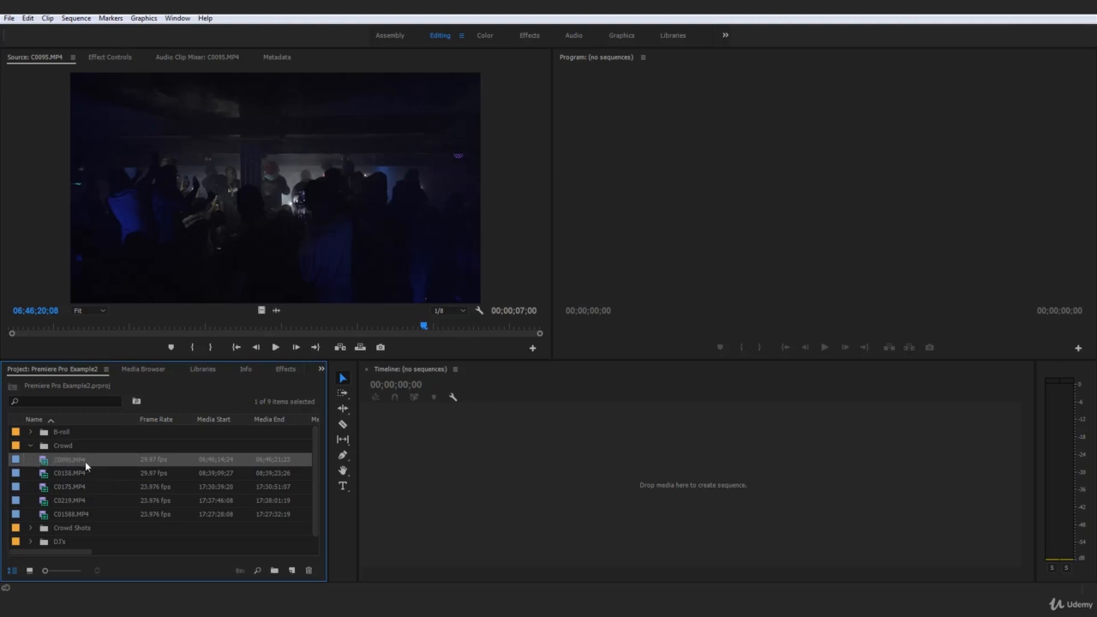
click(30, 447)
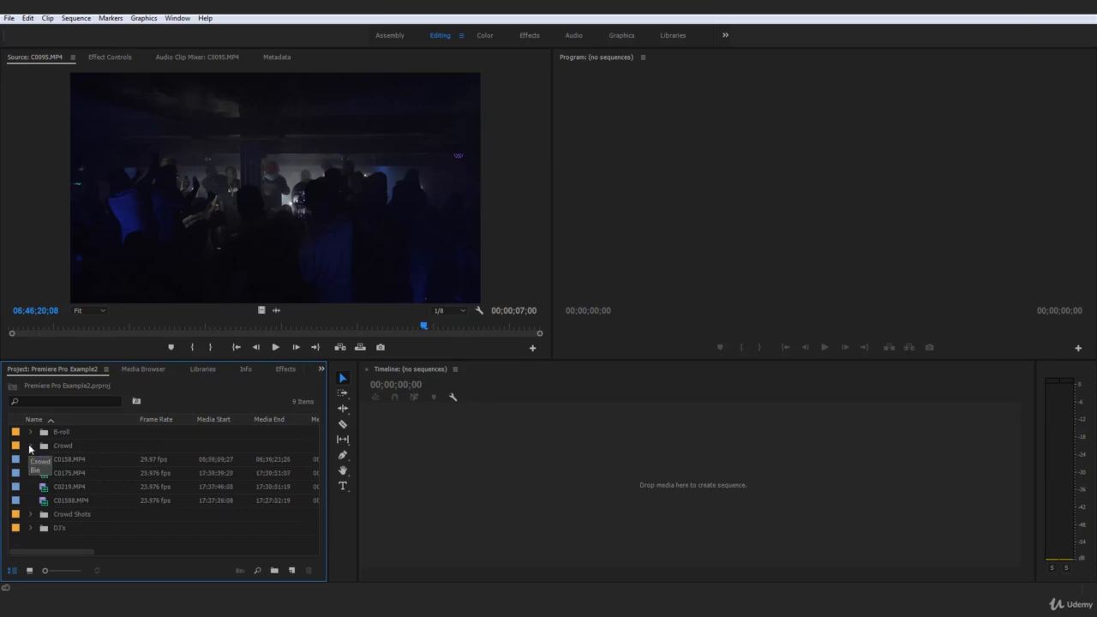
click(30, 446)
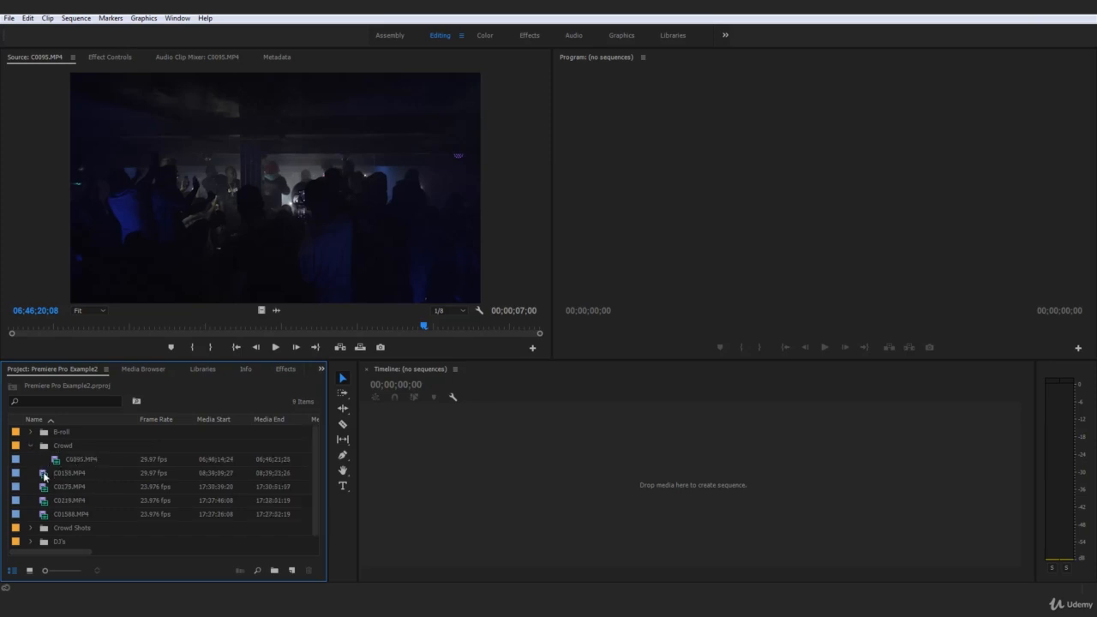
Open C0158.MP4 in the Source monitor, then play and scrub through it to identify its content.
double_click(43, 473)
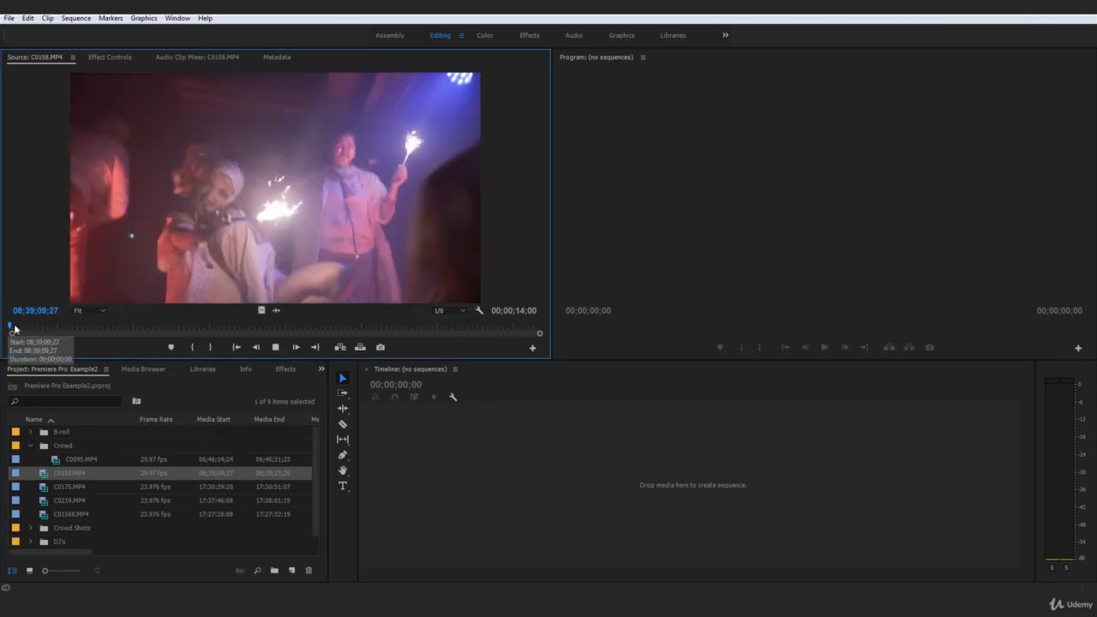
click(296, 347)
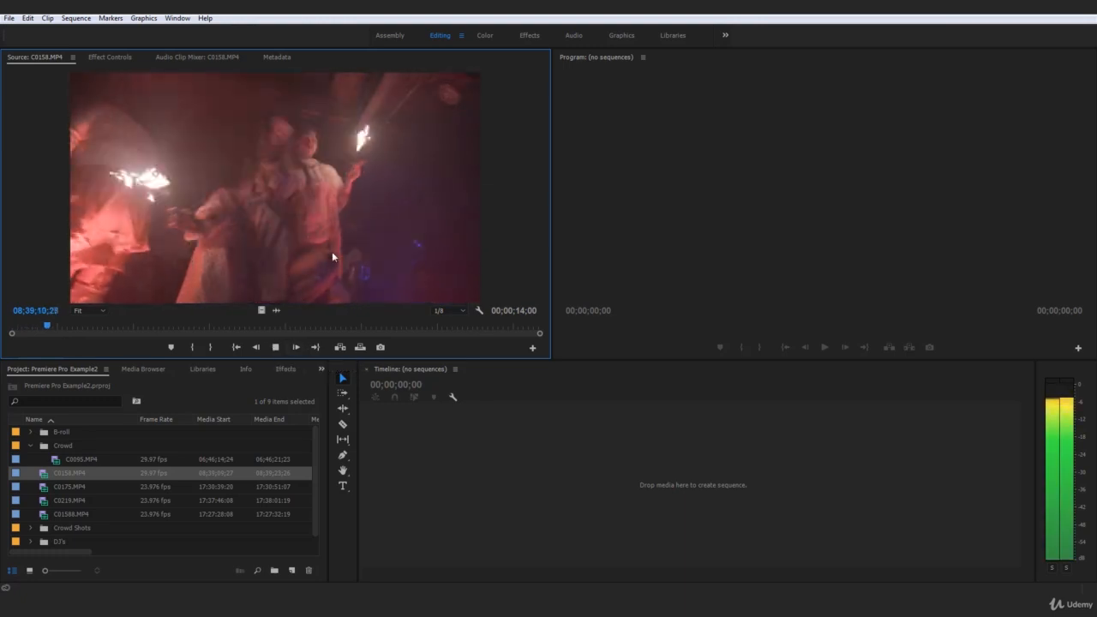
drag(69, 327, 318, 341)
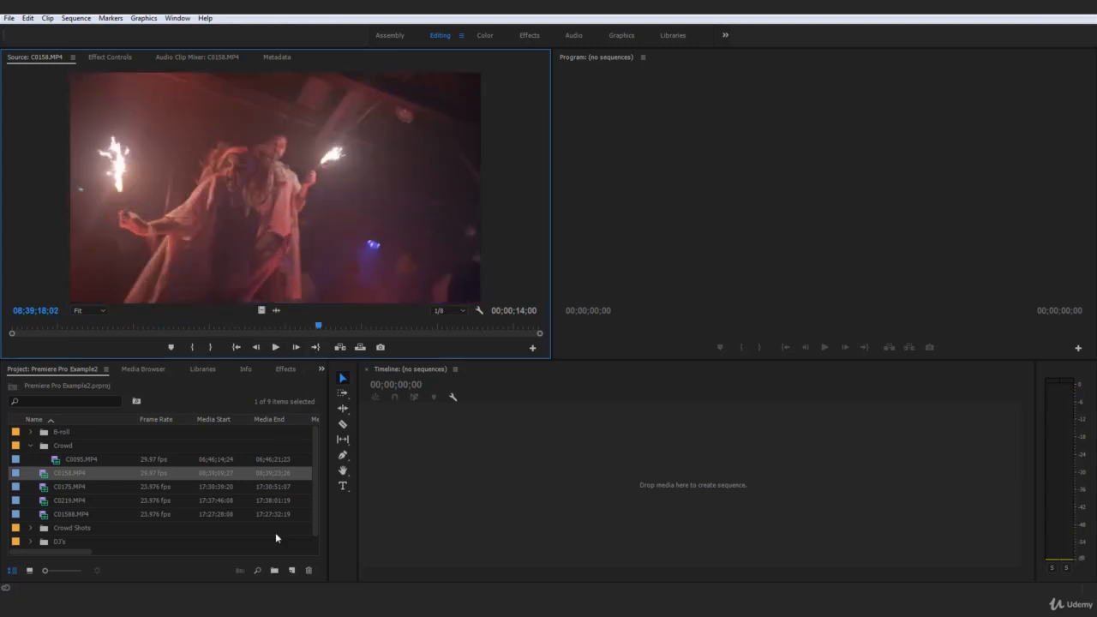
Create a new bin named Performer and move C0158.MP4 into it.
click(275, 571)
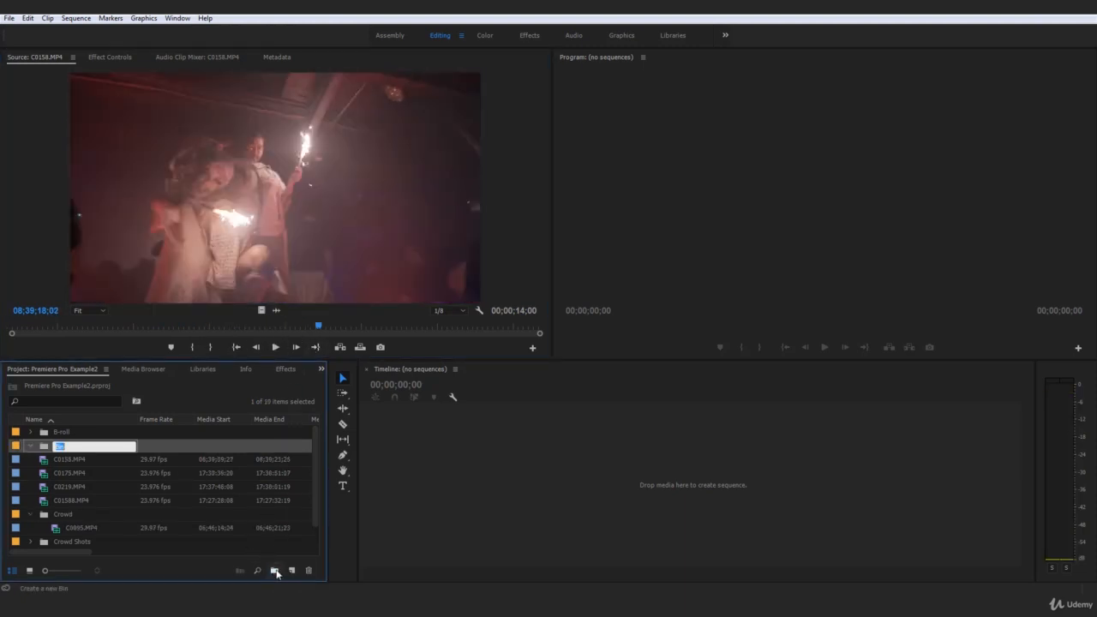
text(Performer)
key(Tab)
drag(42, 464, 82, 460)
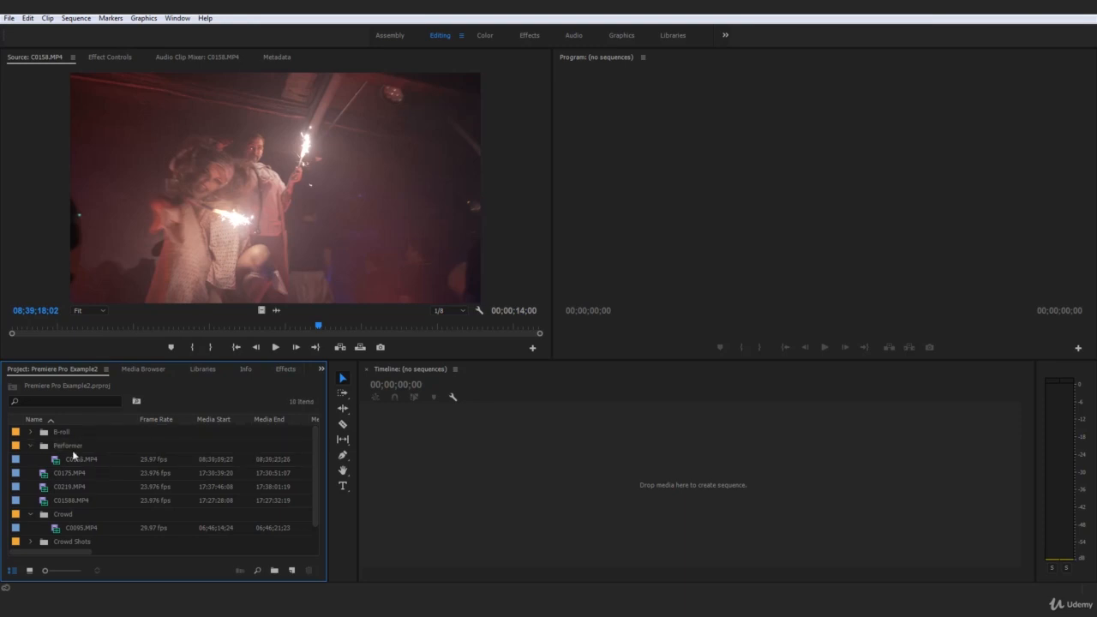
Preview C0175.MP4 in the Source monitor and move the clip into the Crowd bin.
double_click(43, 476)
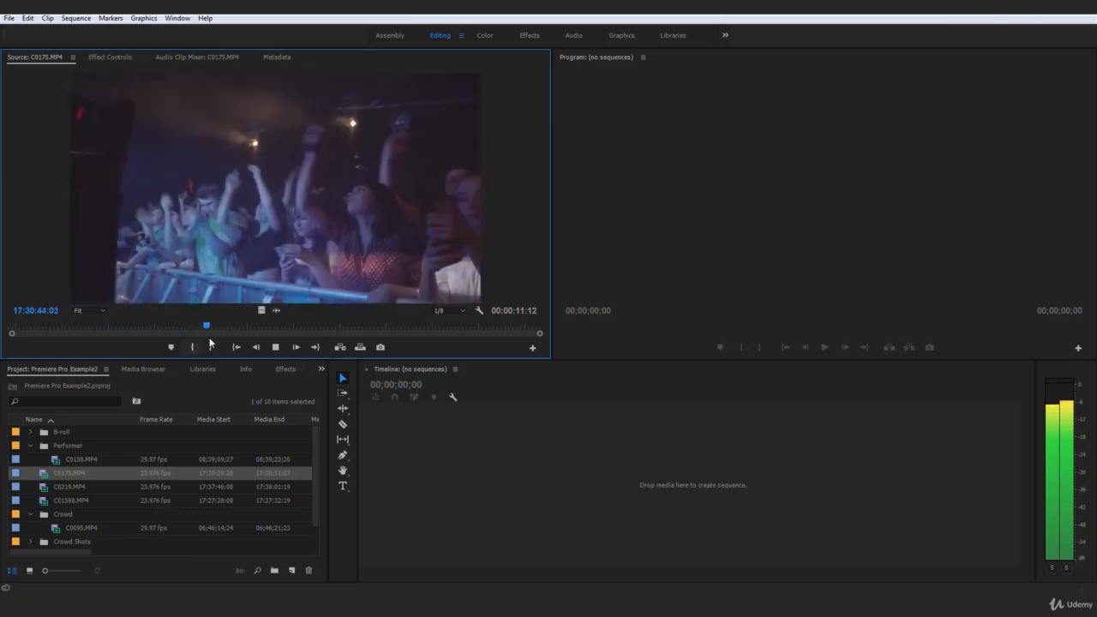
key(space)
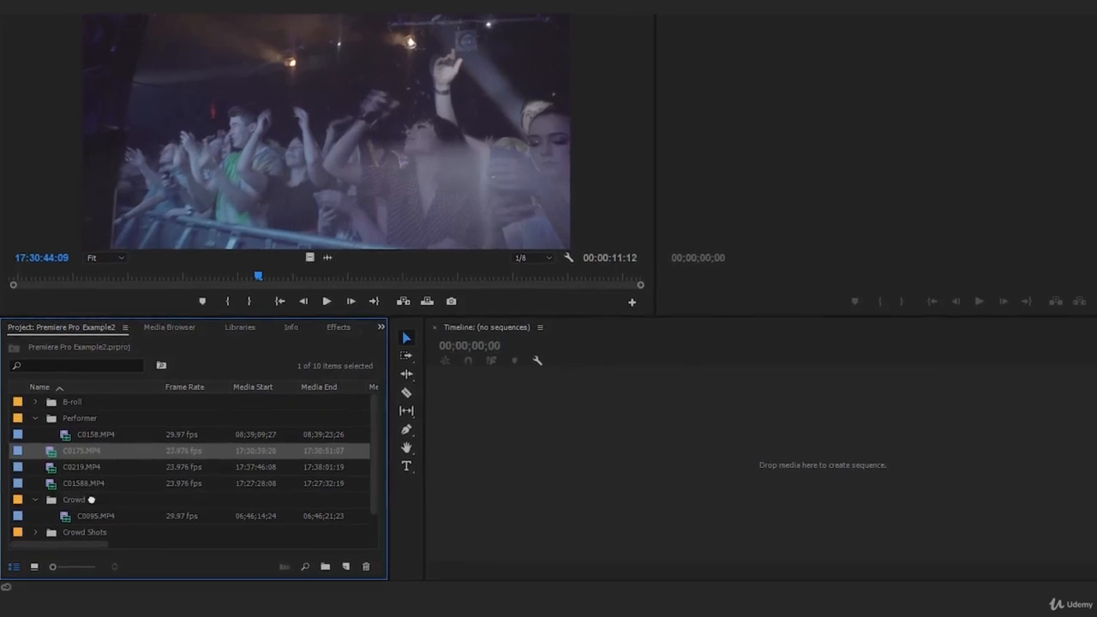
drag(99, 443, 75, 496)
Play C0219.MP4 in the Source monitor to identify which category of footage it belongs to.
double_click(54, 438)
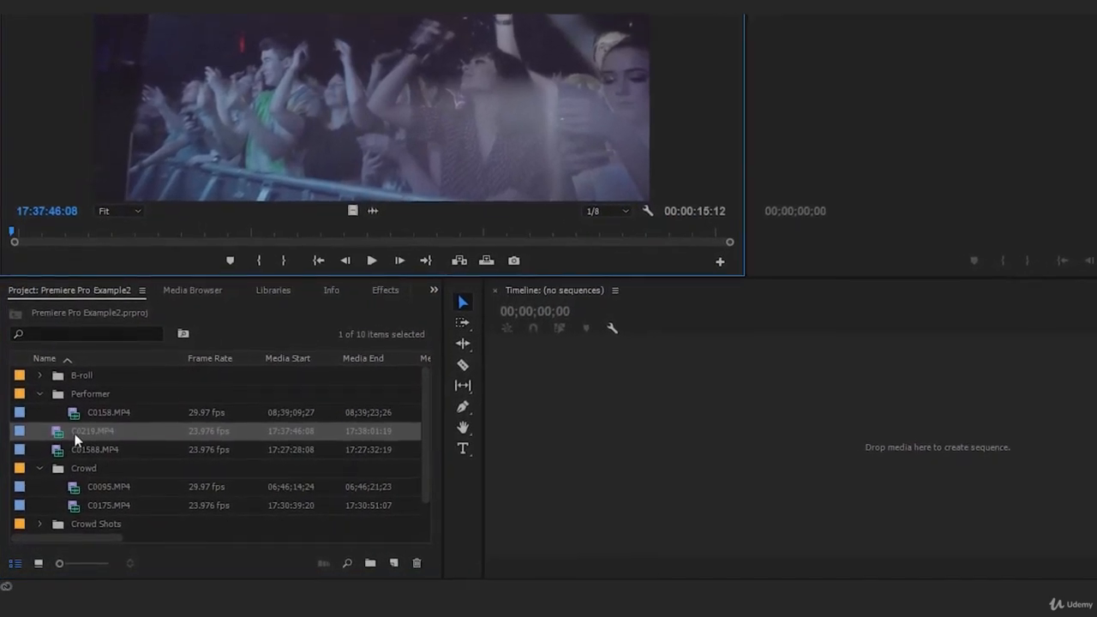
key(space)
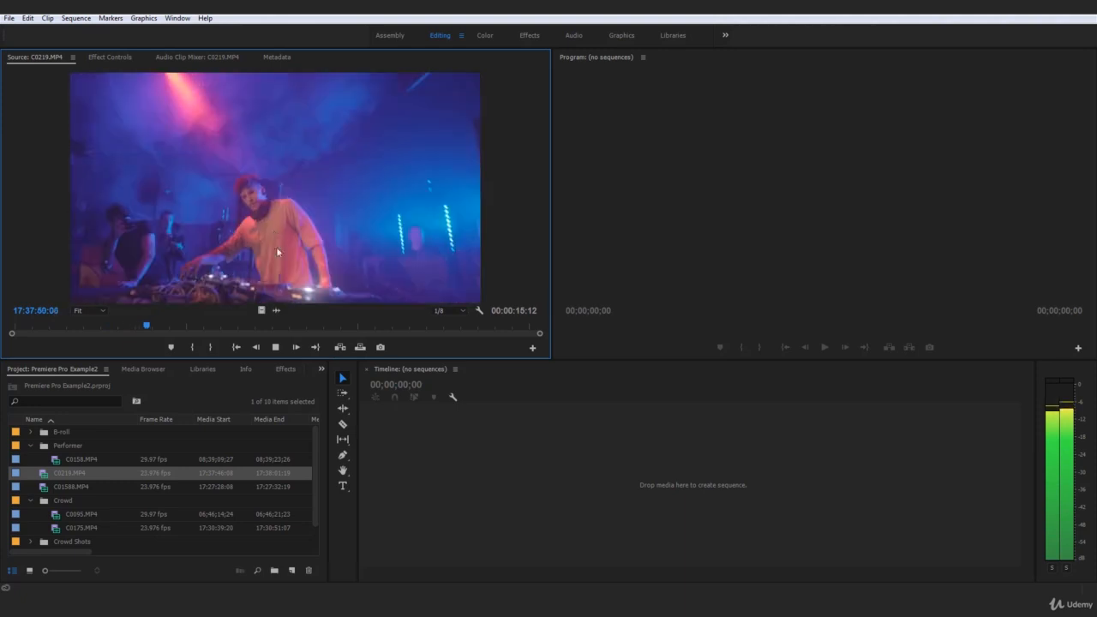
key(space)
key(space)
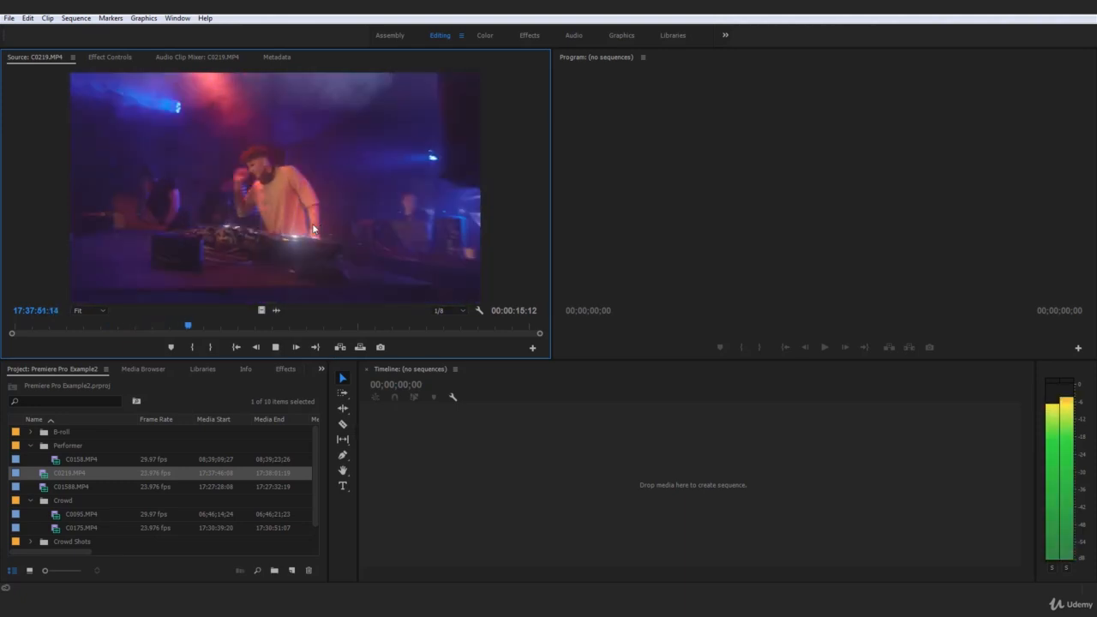
key(space)
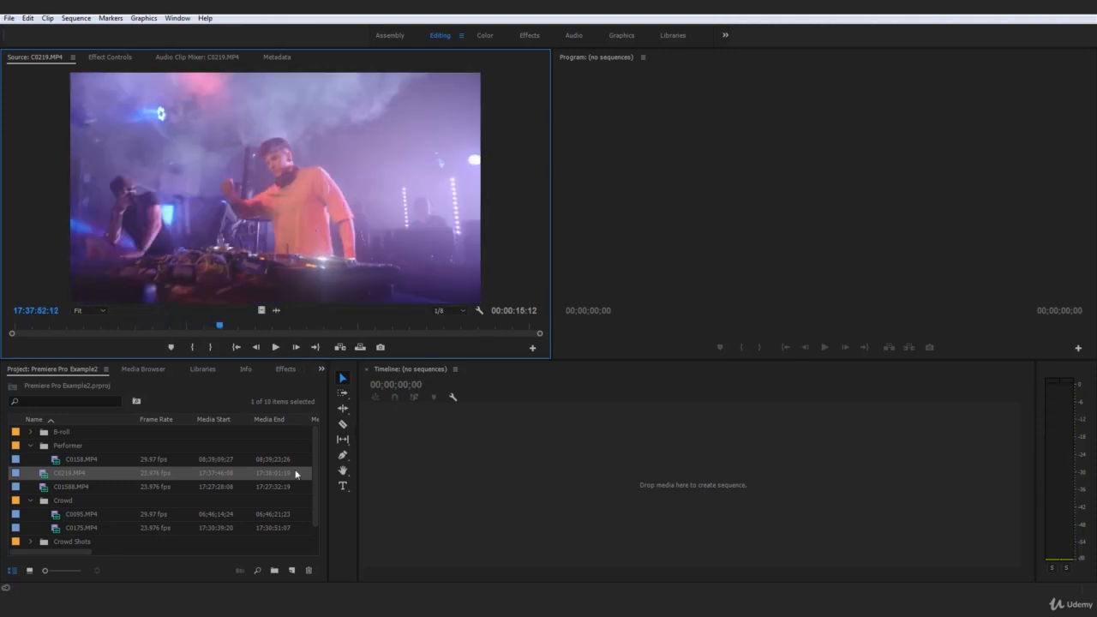
Reopen C0158.MP4 from the Performer bin and play a short part of it for comparison.
click(57, 461)
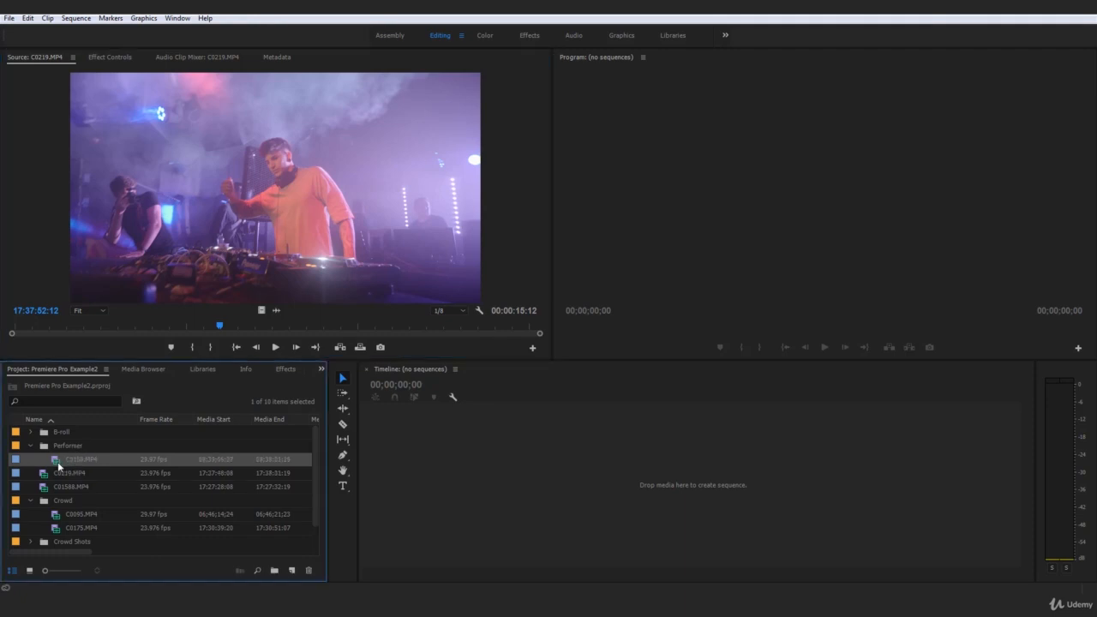
click(99, 446)
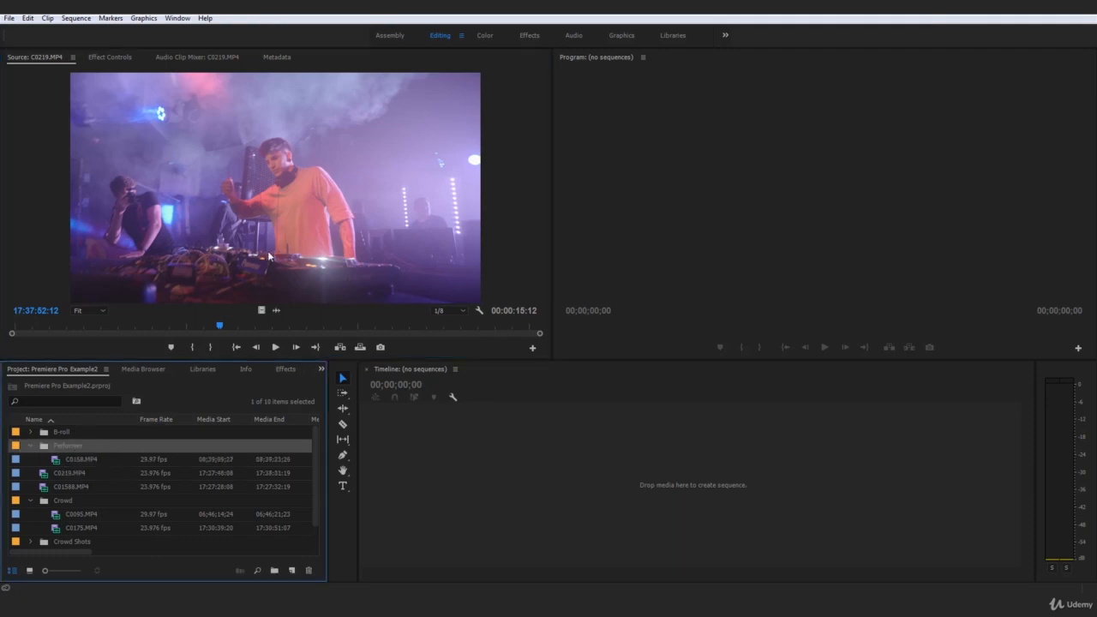
double_click(81, 461)
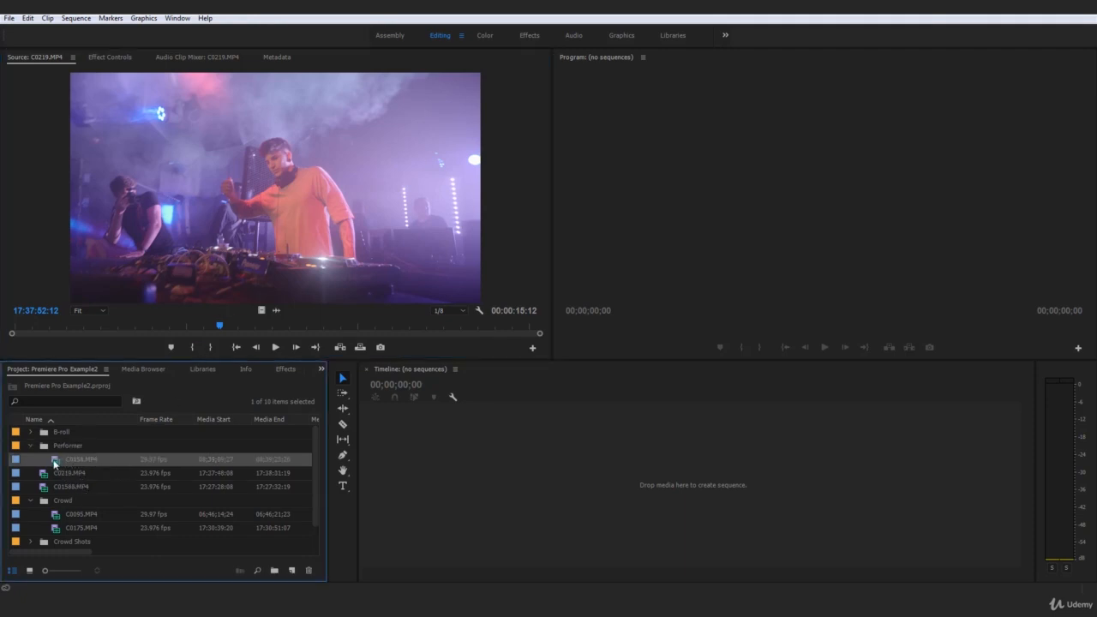
key(space)
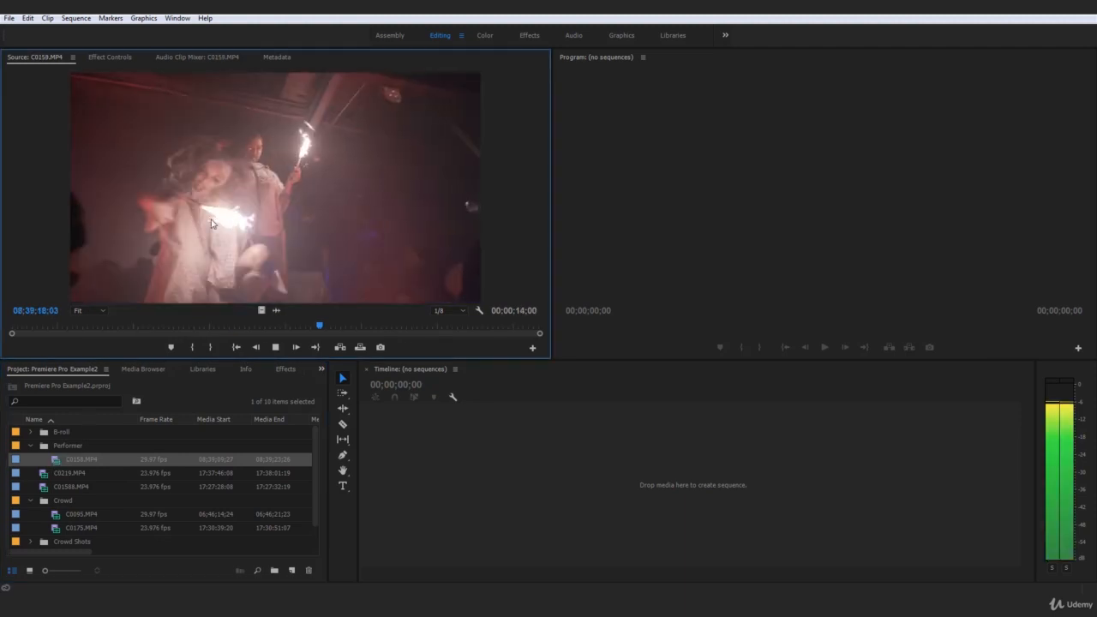
key(space)
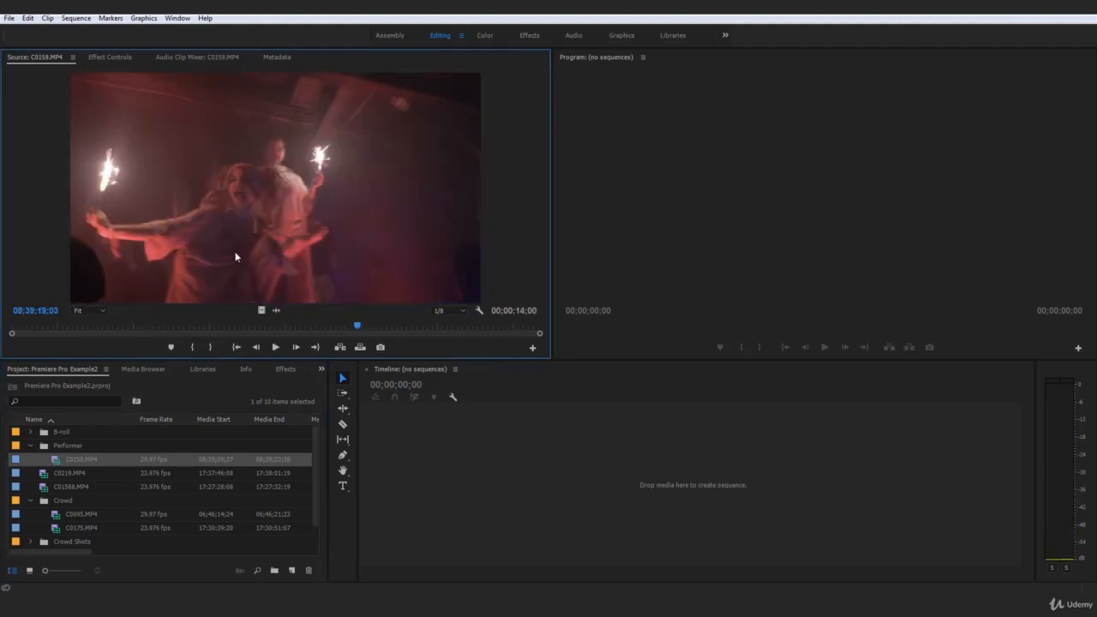
Create a new bin named DJ in the project.
click(44, 474)
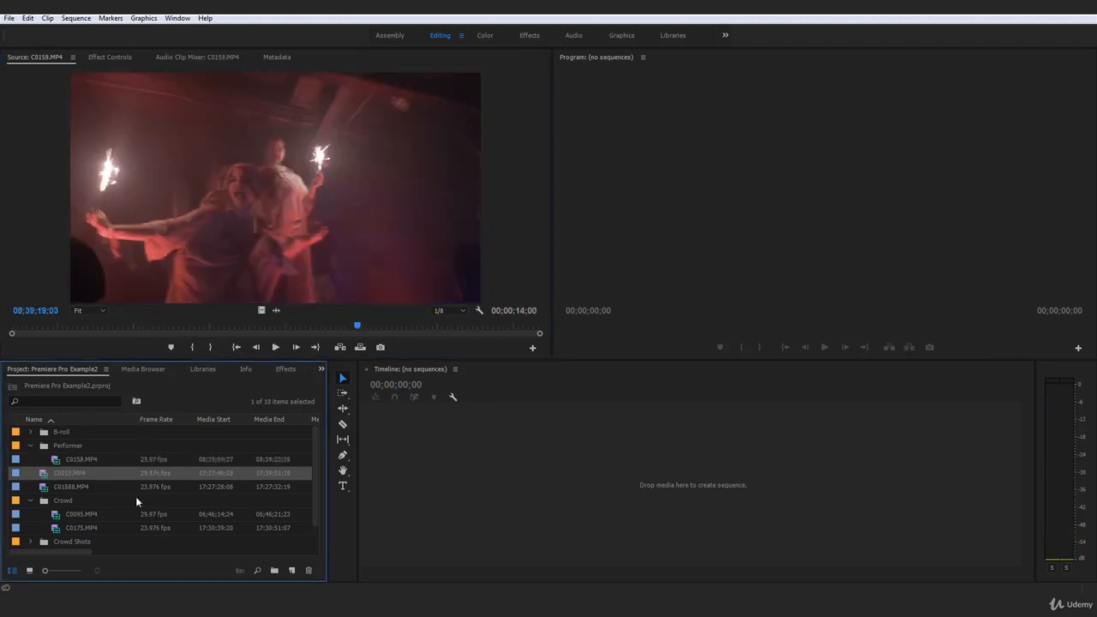
click(274, 571)
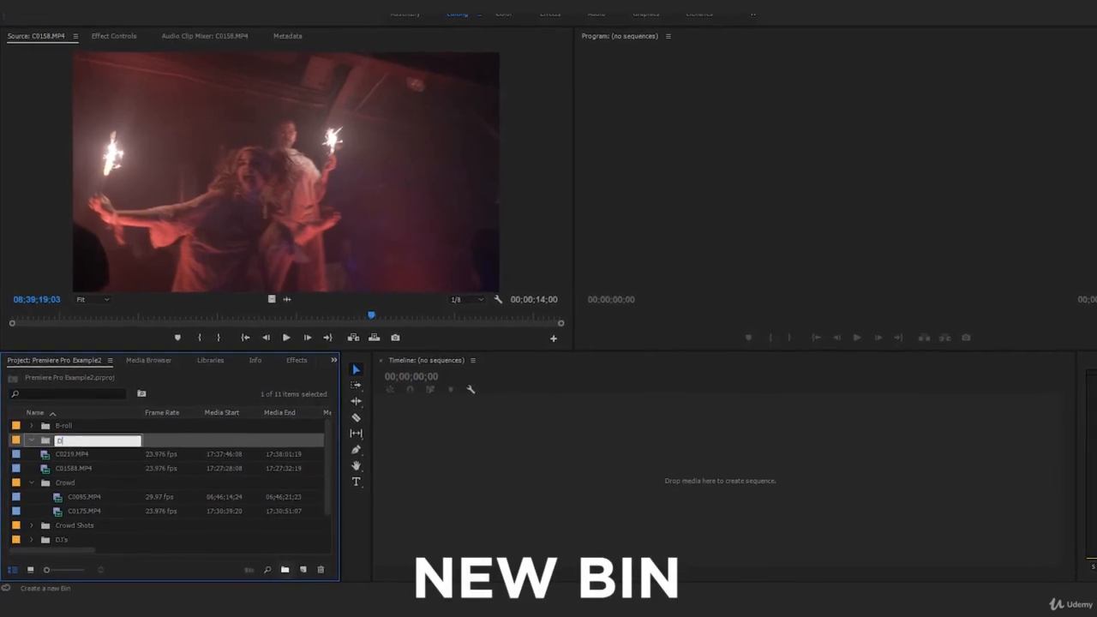
text(DJ)
key(Return)
Preview C0219.MP4 in the Source monitor and move the clip into the DJ bin.
double_click(46, 453)
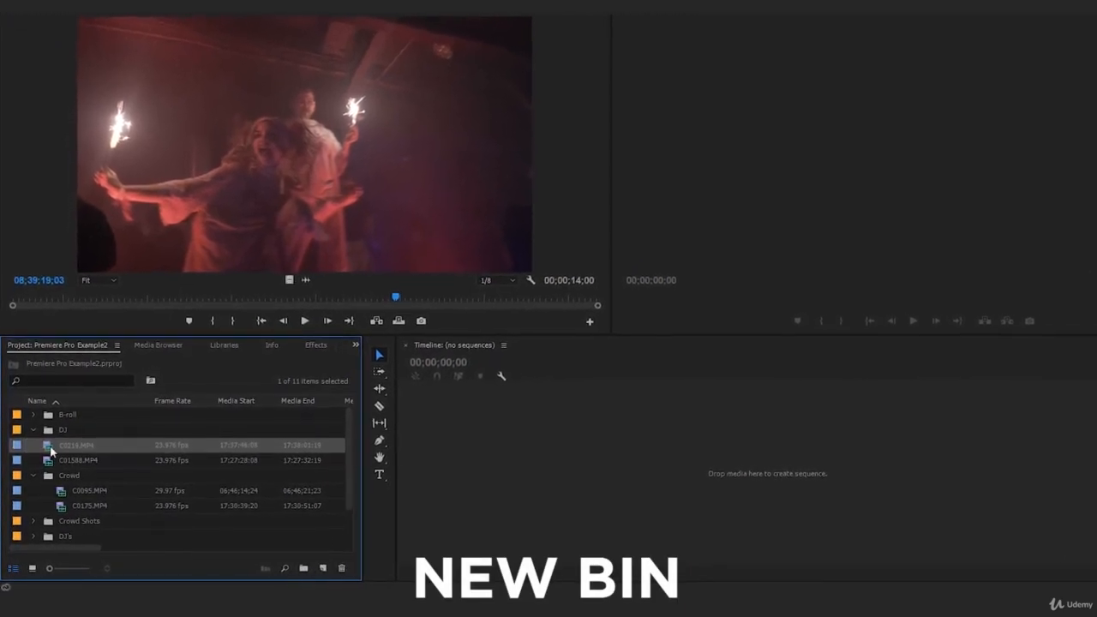
key(space)
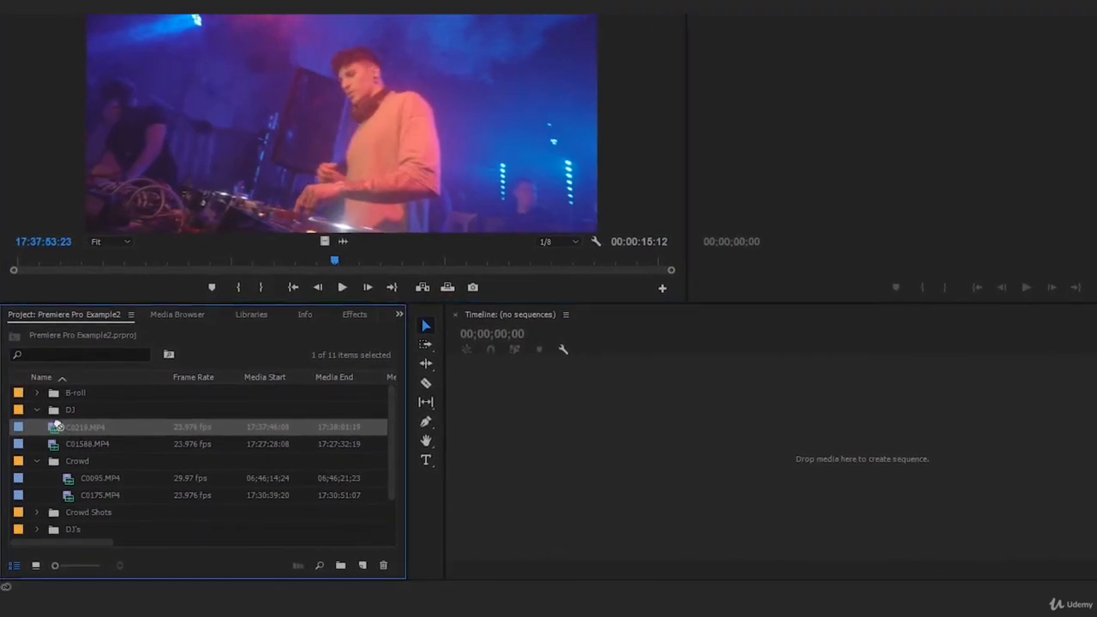
drag(54, 429, 72, 414)
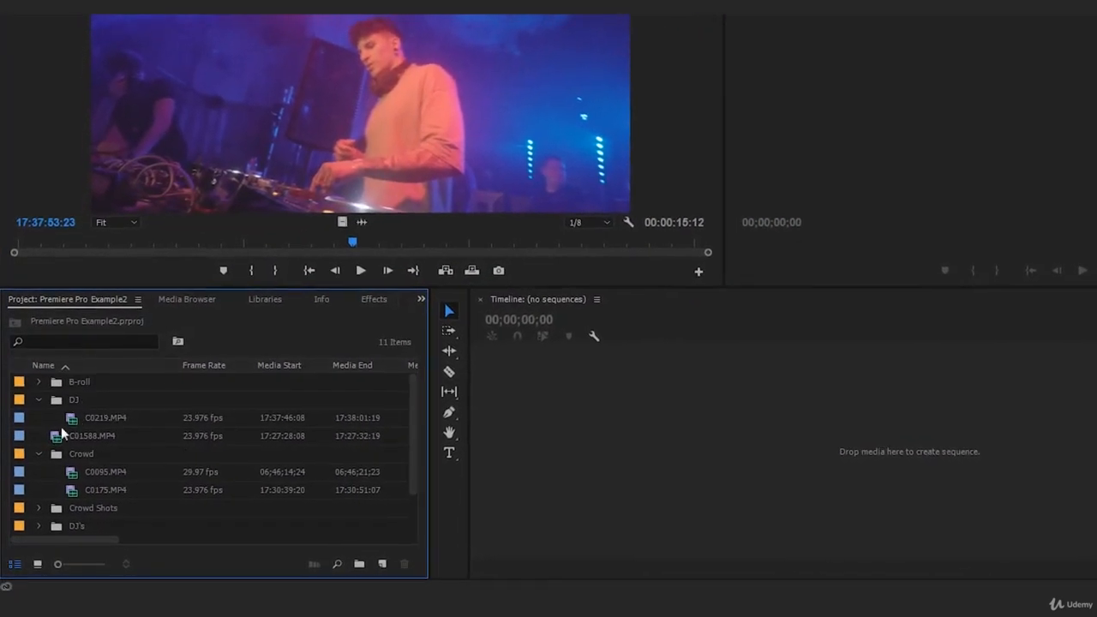
Open C01588.MP4 in the Source monitor and play it to identify its footage category.
click(54, 439)
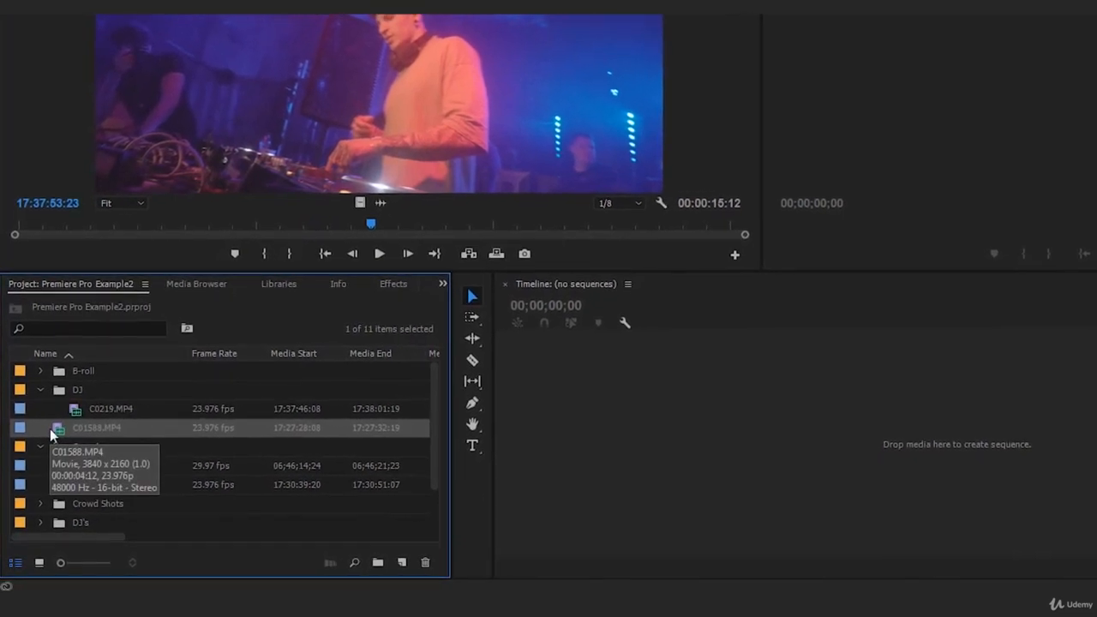
double_click(49, 430)
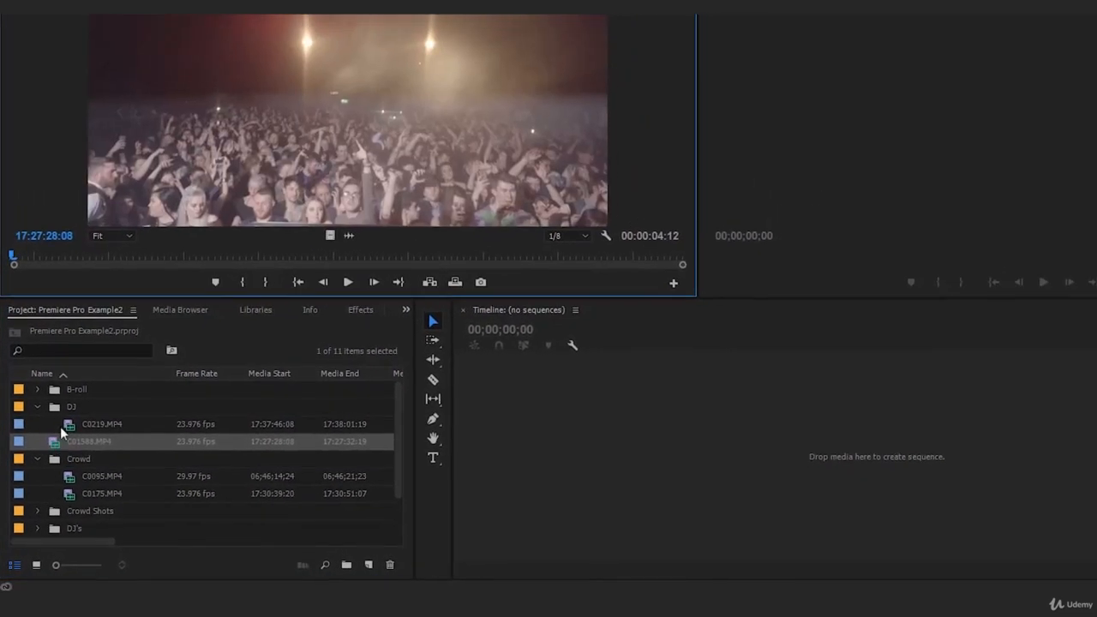
key(space)
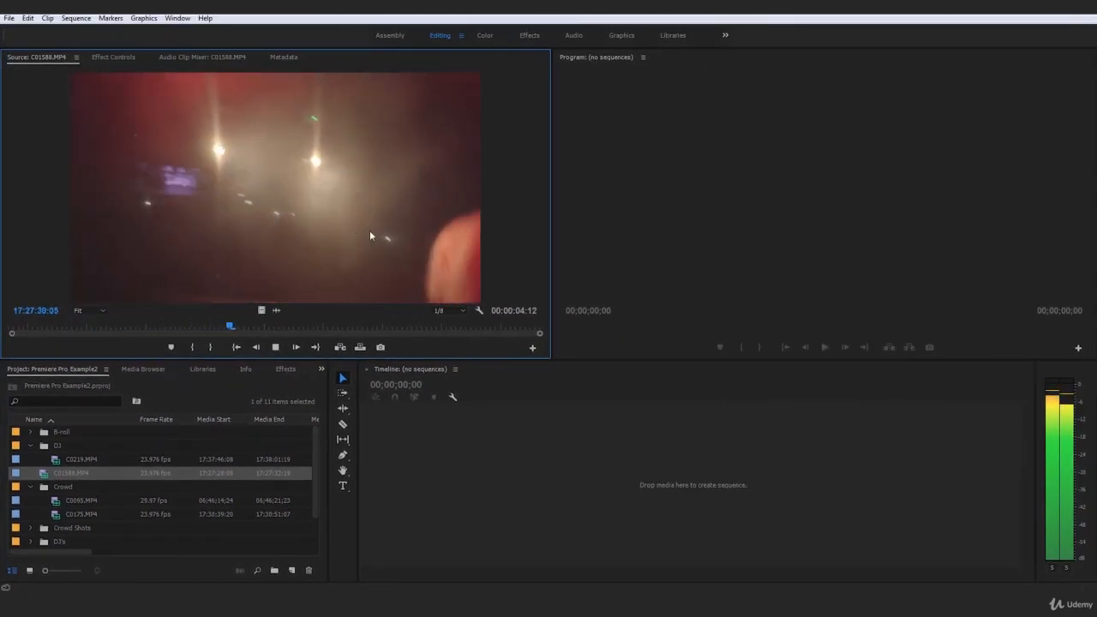
key(space)
key(space)
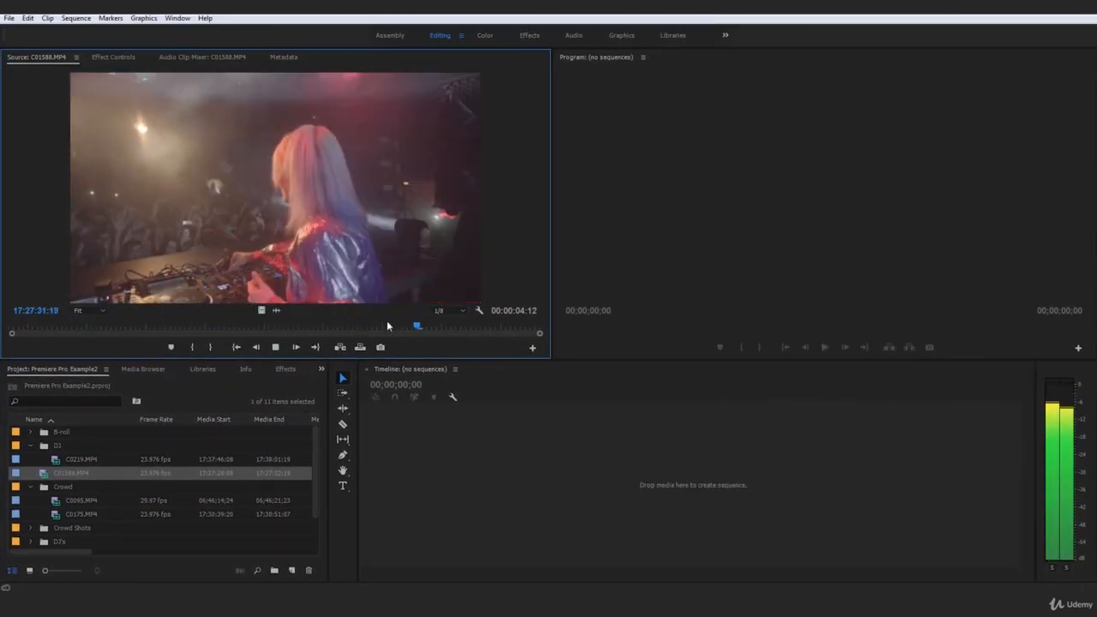
Replay C01588.MP4 from near its start, scrub through the rest, and move the clip into the DJ bin.
key(space)
click(17, 326)
key(space)
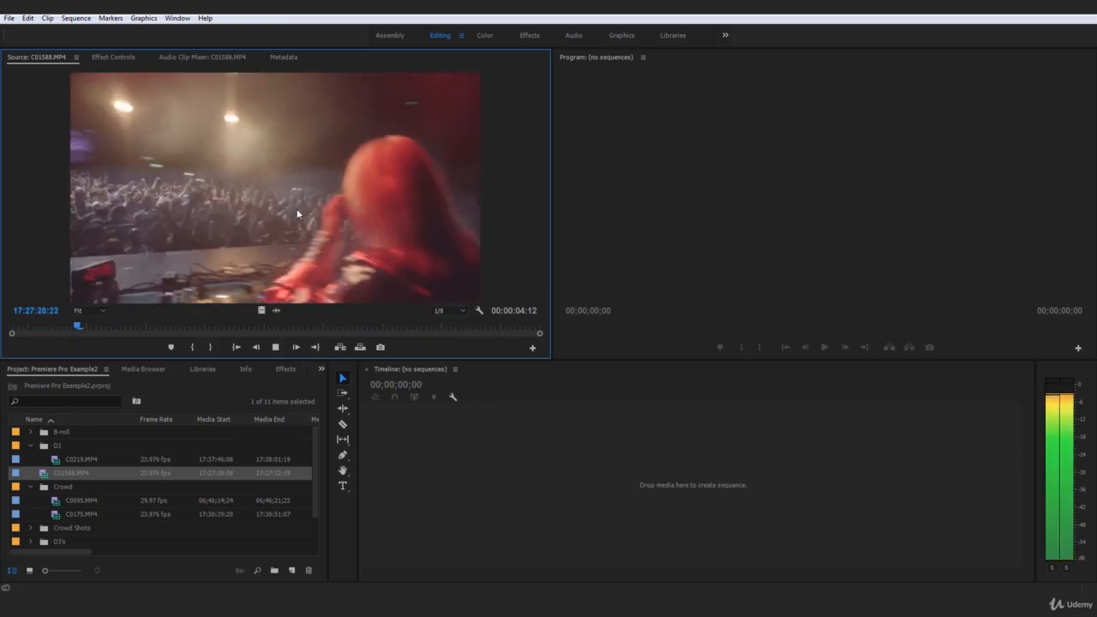
key(space)
drag(169, 327, 204, 326)
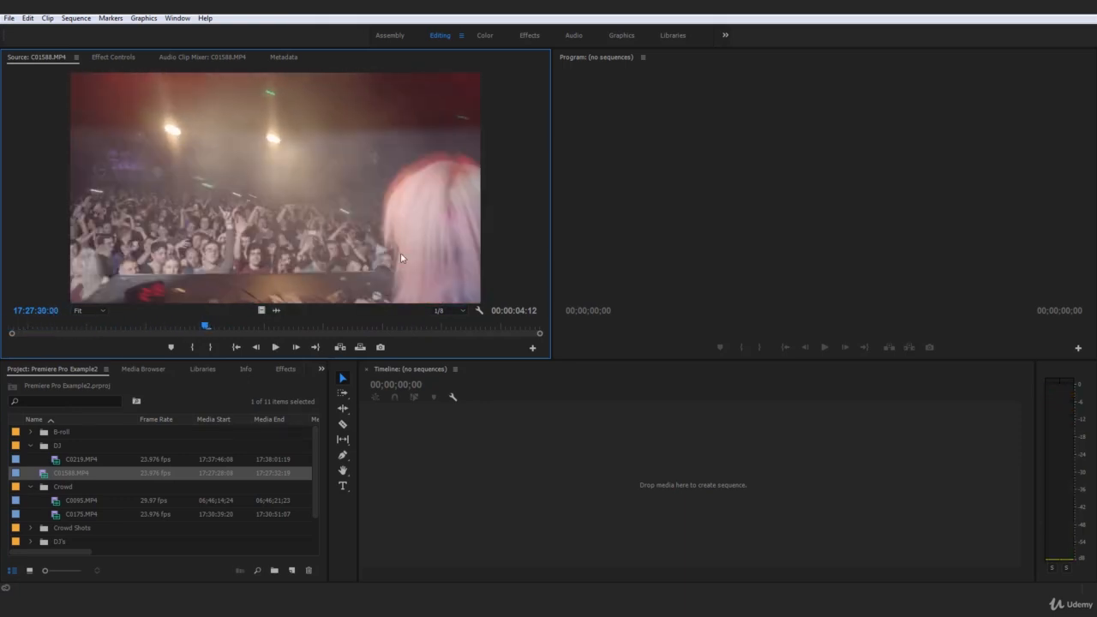
drag(298, 327, 397, 329)
drag(64, 475, 60, 445)
Collapse the DJ, Crowd and Performer bins so that only the bin names are listed.
click(30, 446)
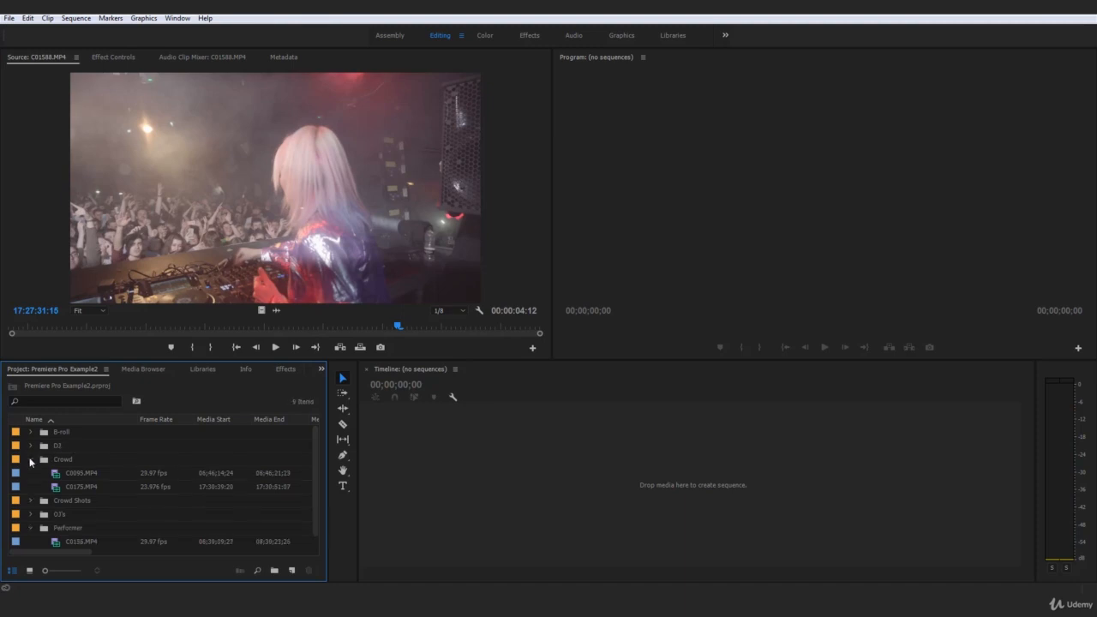
click(30, 459)
click(31, 502)
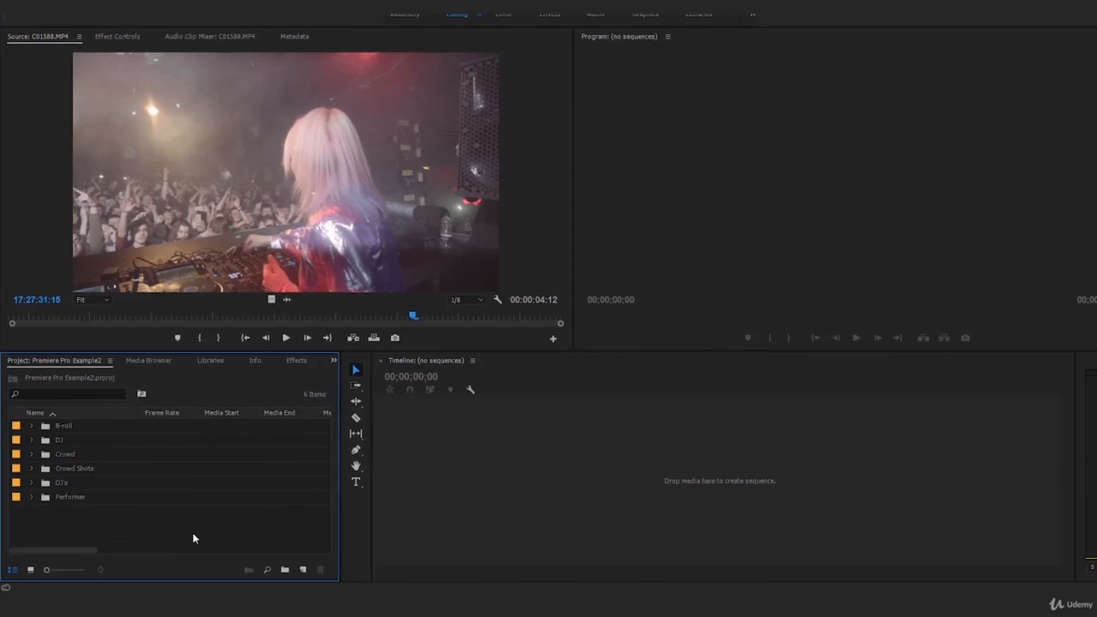
click(103, 498)
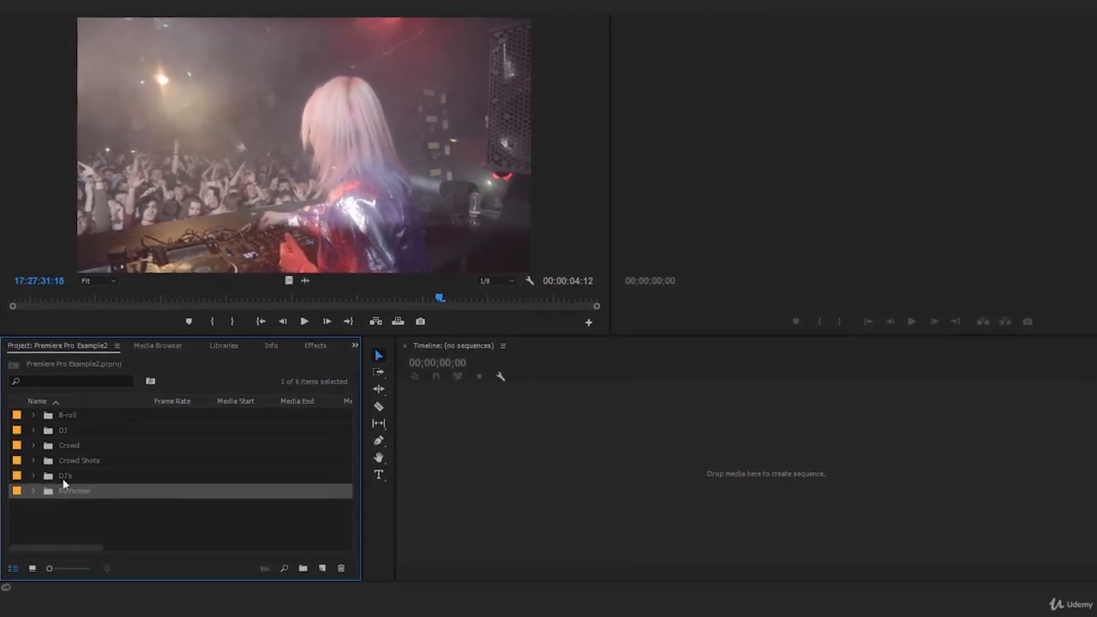
click(105, 511)
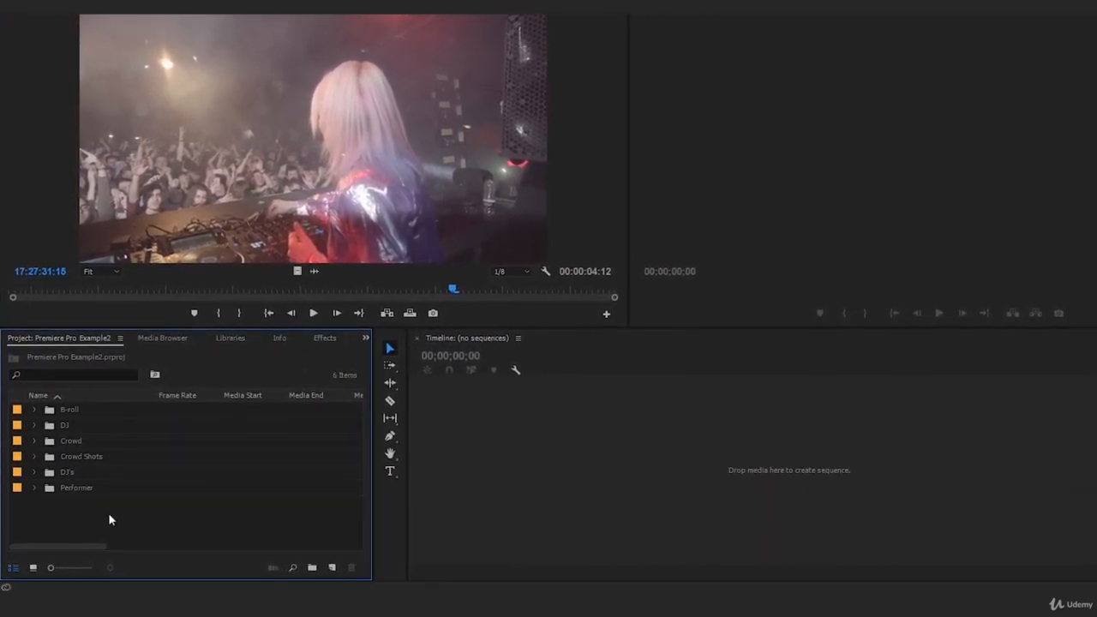
Group the B-roll, Crowd Shots and DJ's bins inside a new bin and collapse it.
click(77, 468)
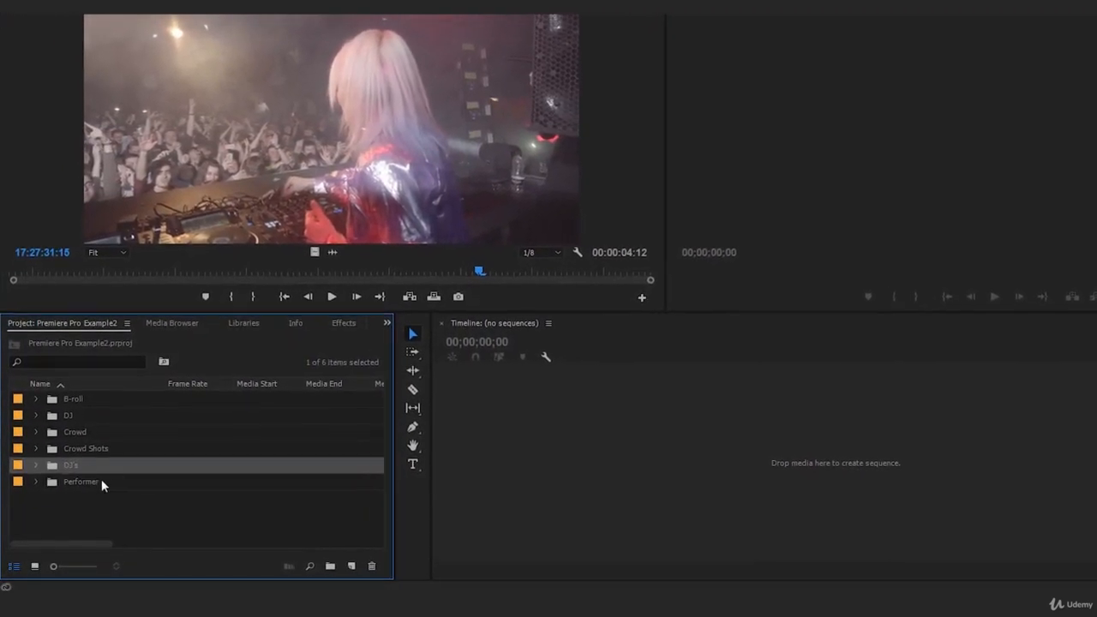
shift+click(83, 452)
ctrl+click(75, 393)
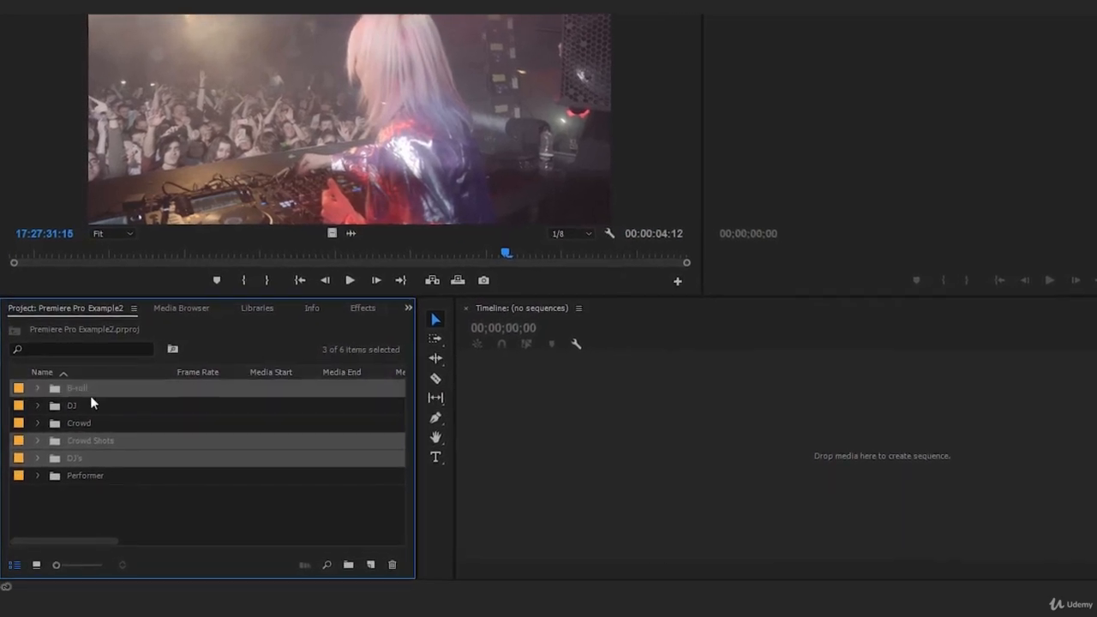
drag(354, 565, 357, 565)
click(25, 384)
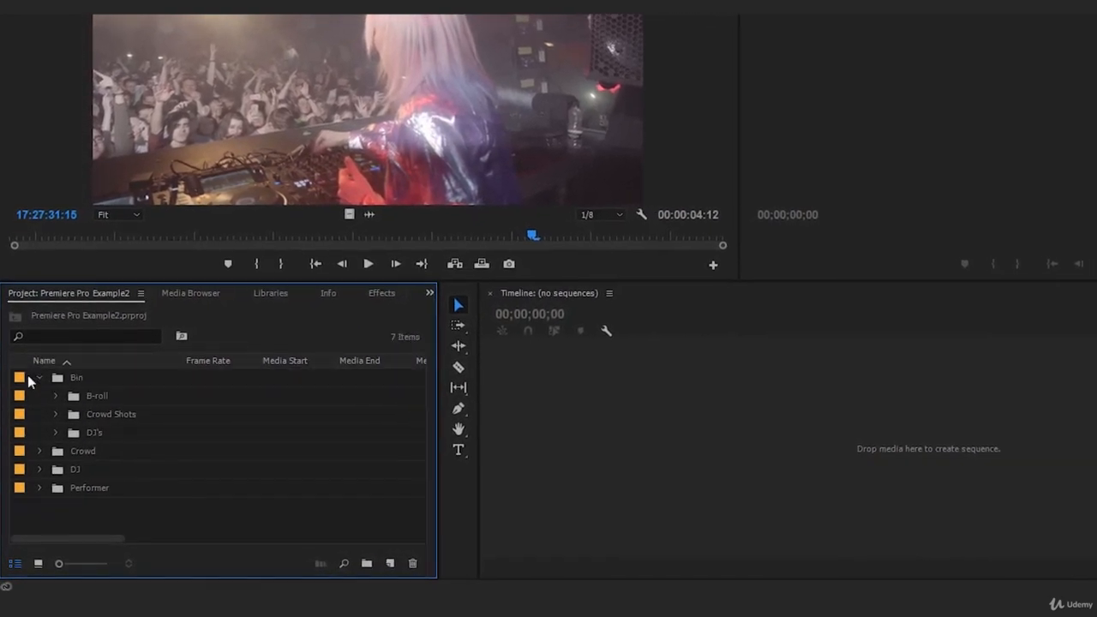
click(38, 383)
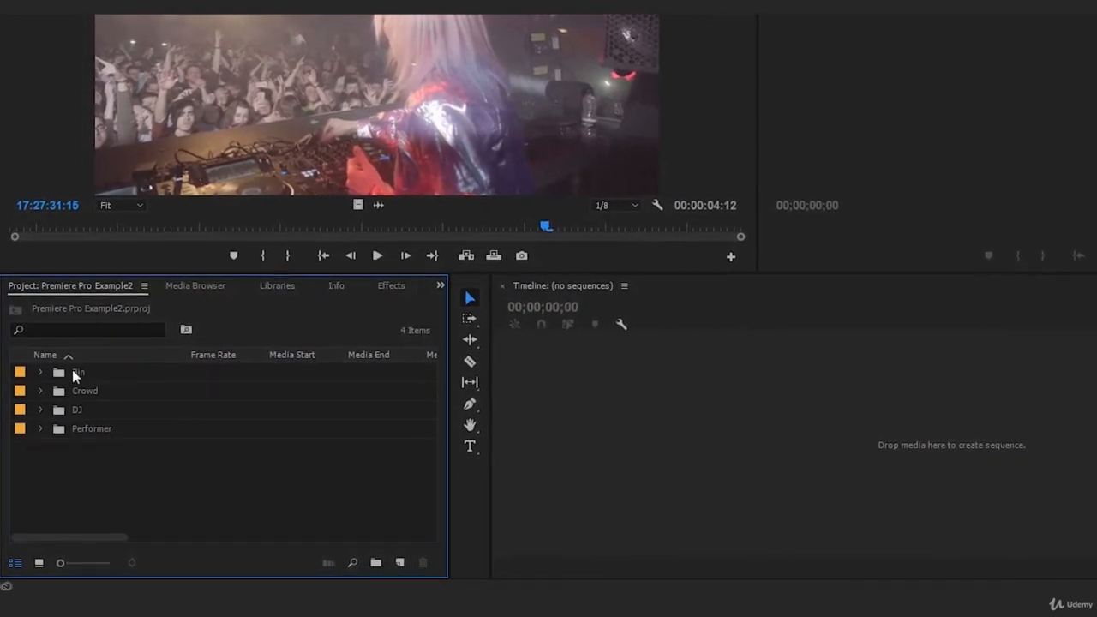
drag(140, 457, 66, 394)
click(115, 470)
click(94, 392)
click(74, 407)
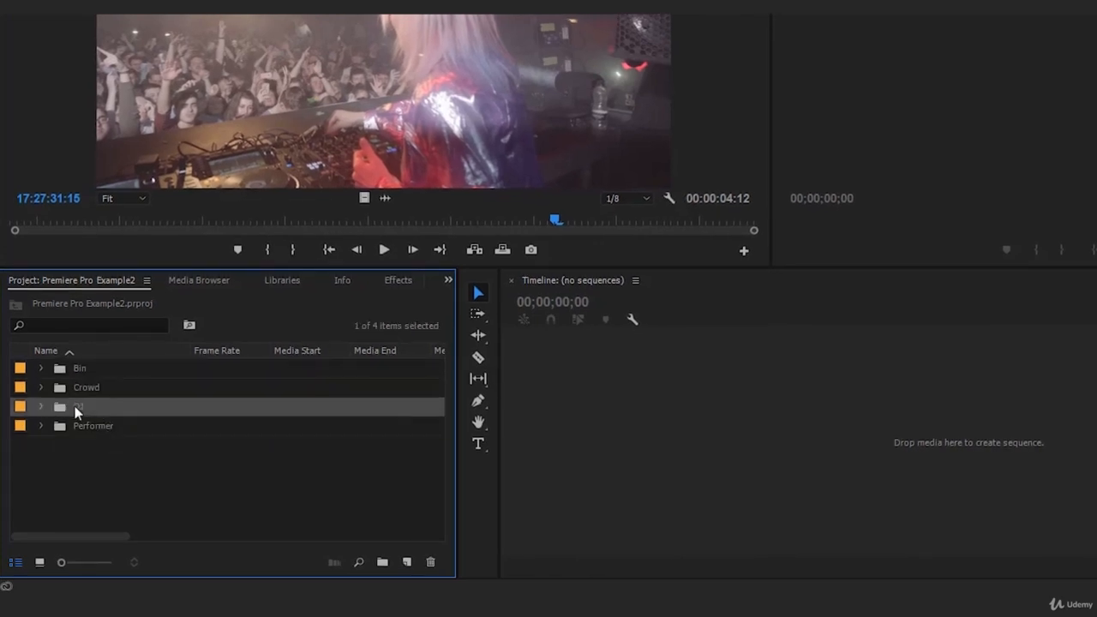
drag(191, 477, 69, 450)
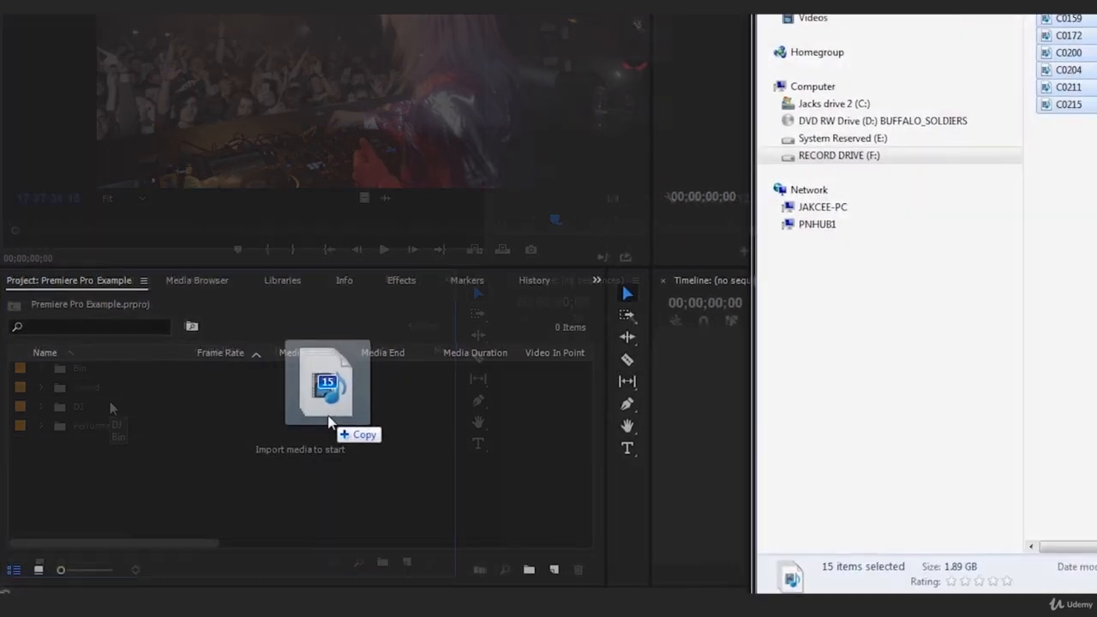
drag(329, 420, 304, 424)
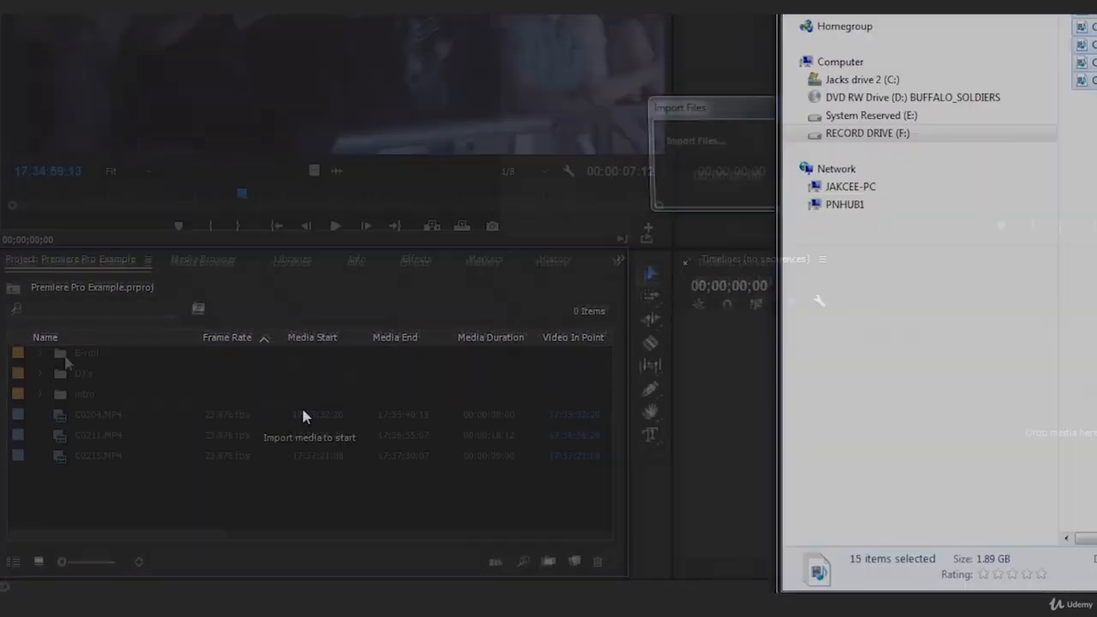